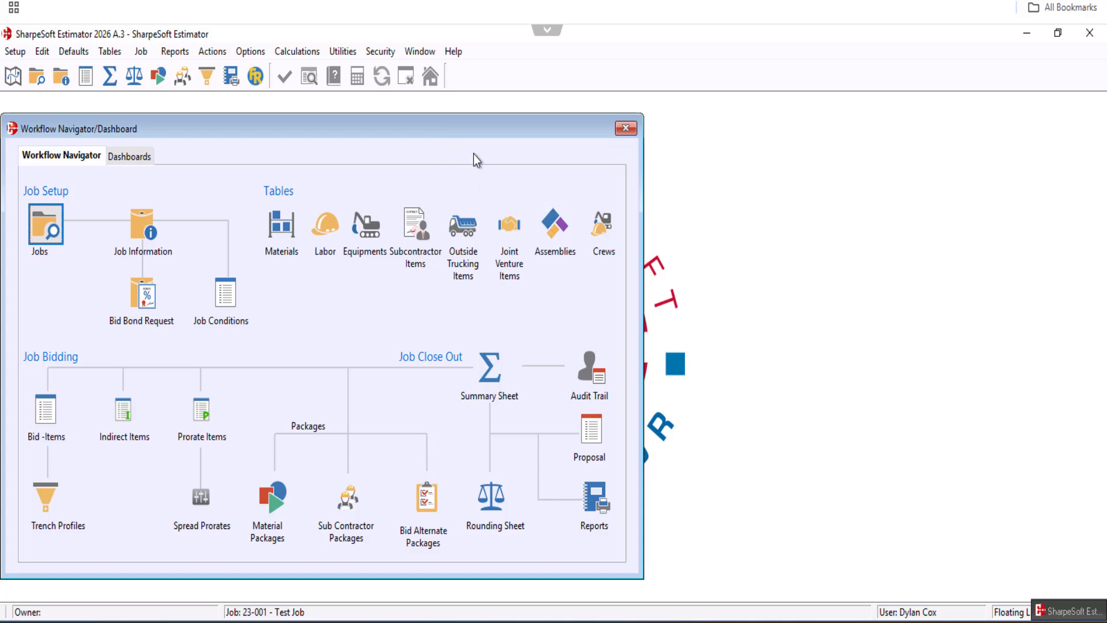
# Open the security user list and start a new user with login and user name newuser
pyautogui.click(382, 53)
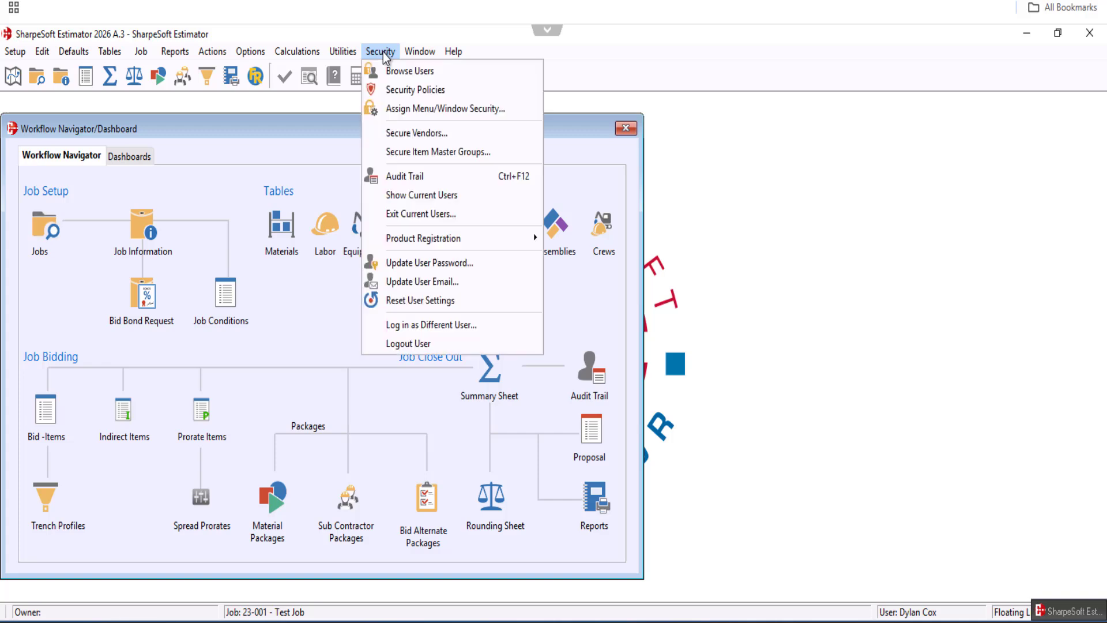
pyautogui.click(411, 75)
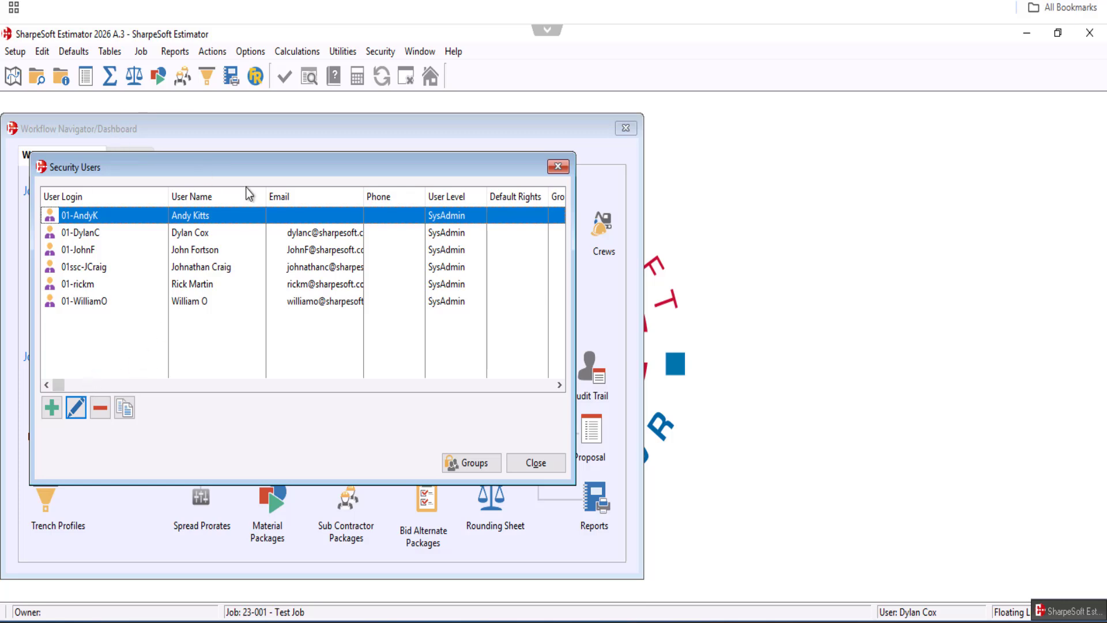
pyautogui.moveTo(254, 173); pyautogui.dragTo(257, 169)
pyautogui.click(55, 403)
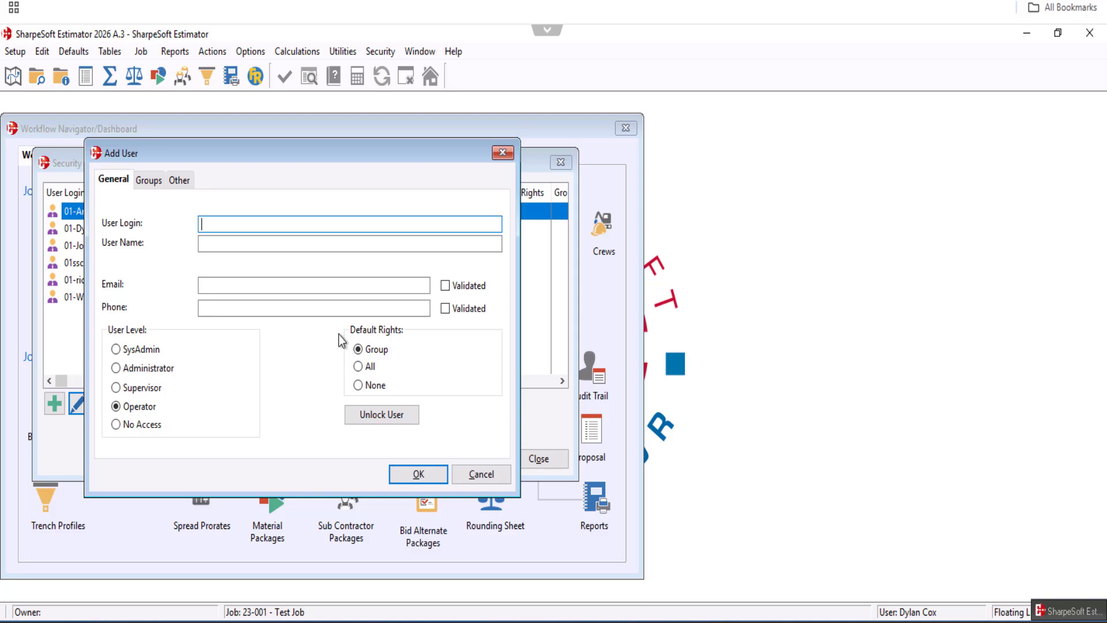
pyautogui.write('newuser')
pyautogui.press('Tab')
pyautogui.write('newuser')
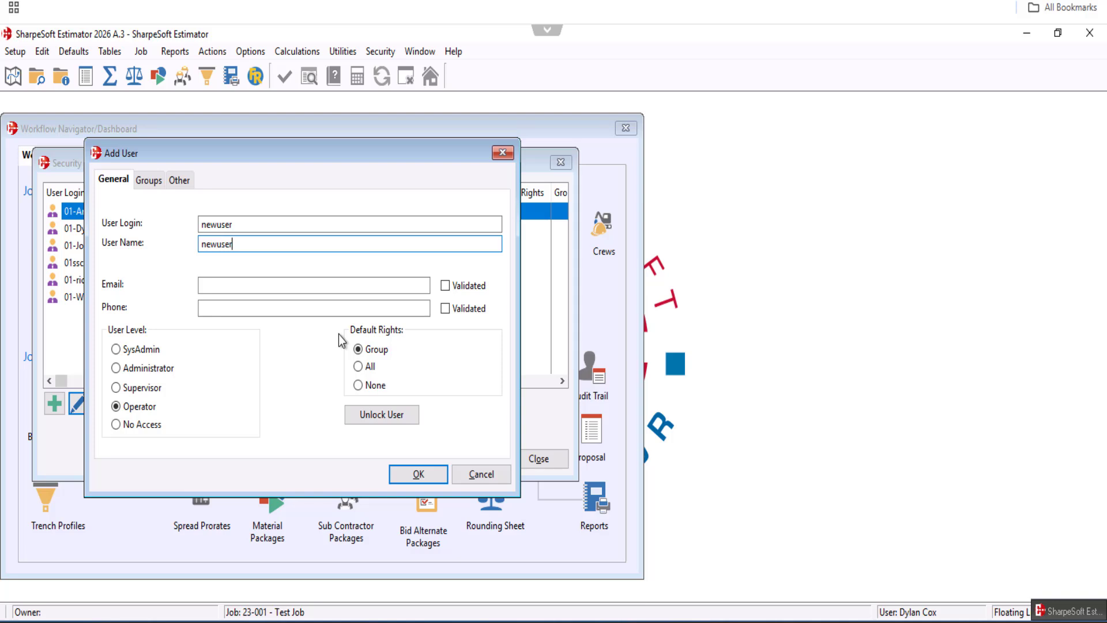
# Fill in the new user's e-mail address and phone number
pyautogui.press('Tab')
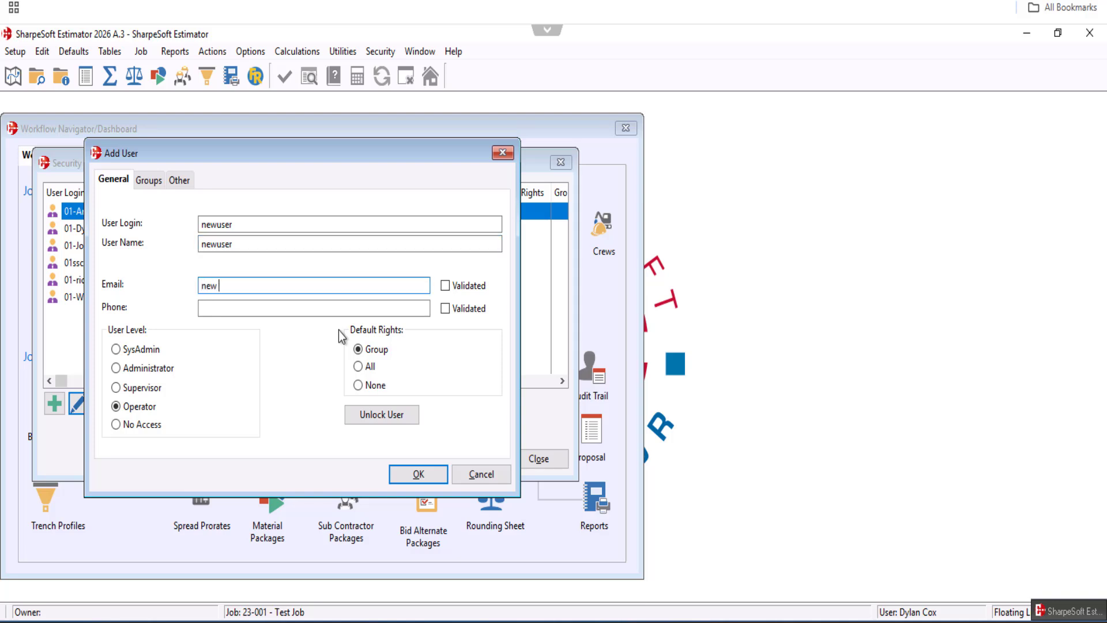
pyautogui.press('Tab')
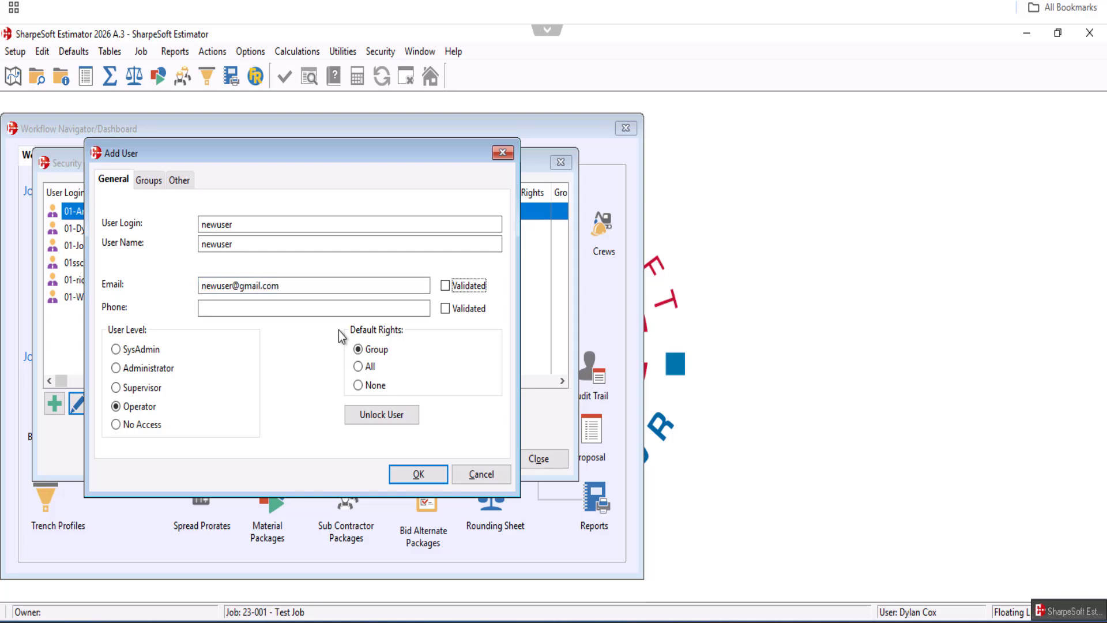
pyautogui.write('555-55555')
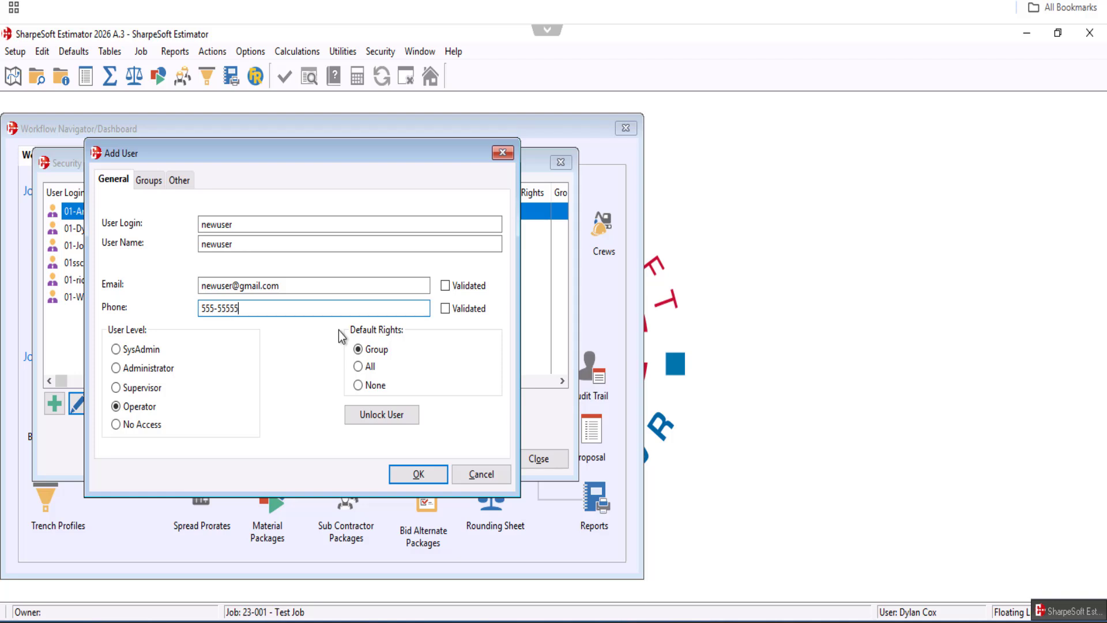
pyautogui.press('BackSpace')
# Give the new user the Operator level with All default rights and check the group options
pyautogui.click(122, 351)
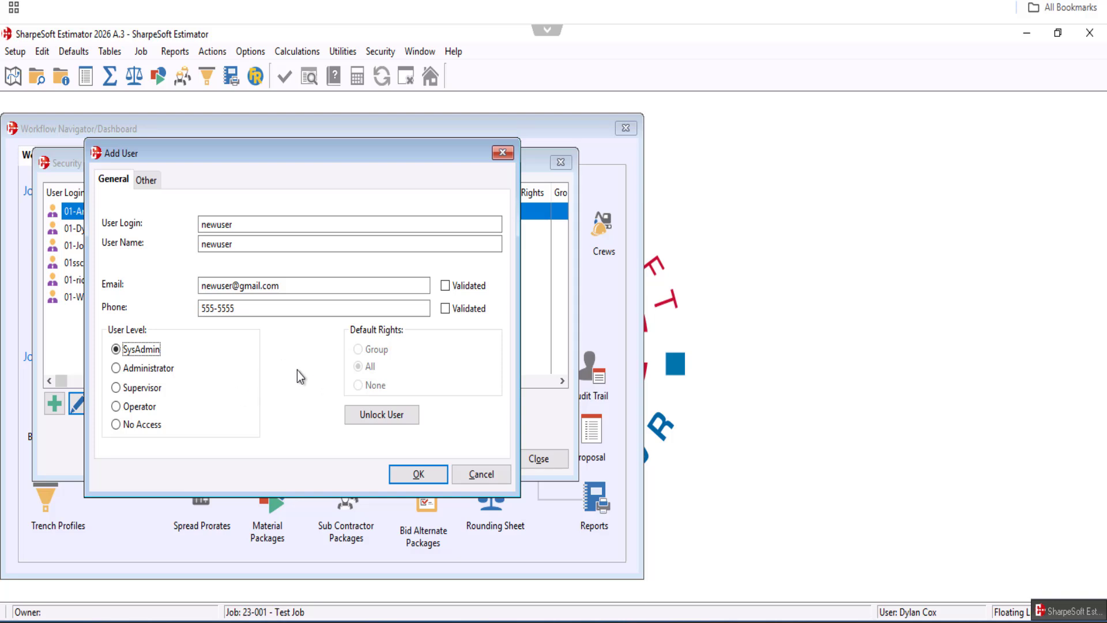
pyautogui.click(116, 407)
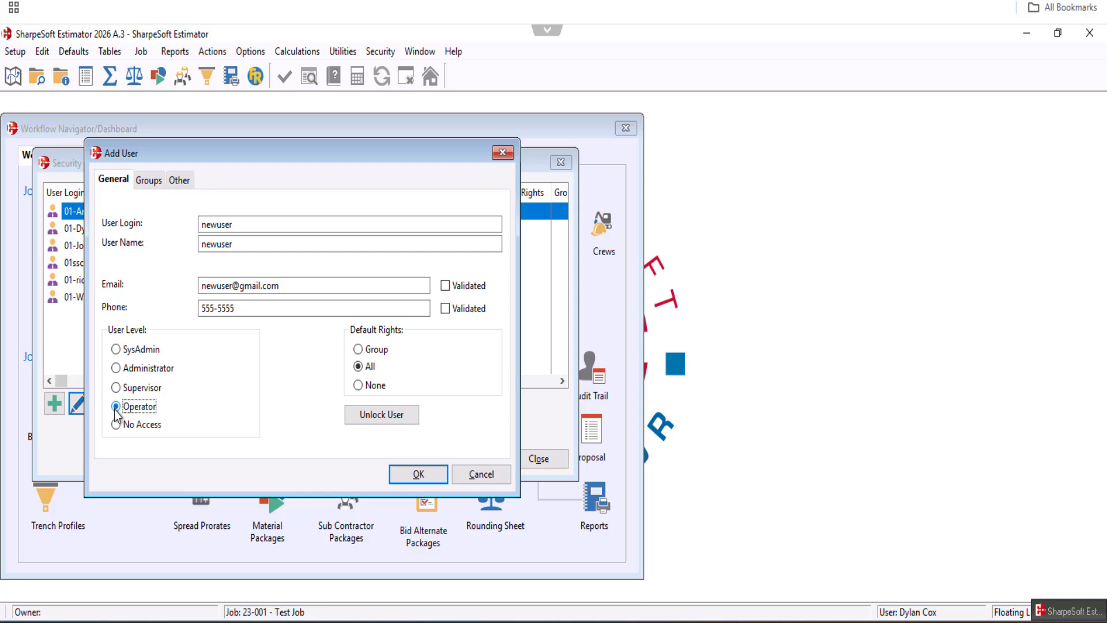
pyautogui.click(153, 185)
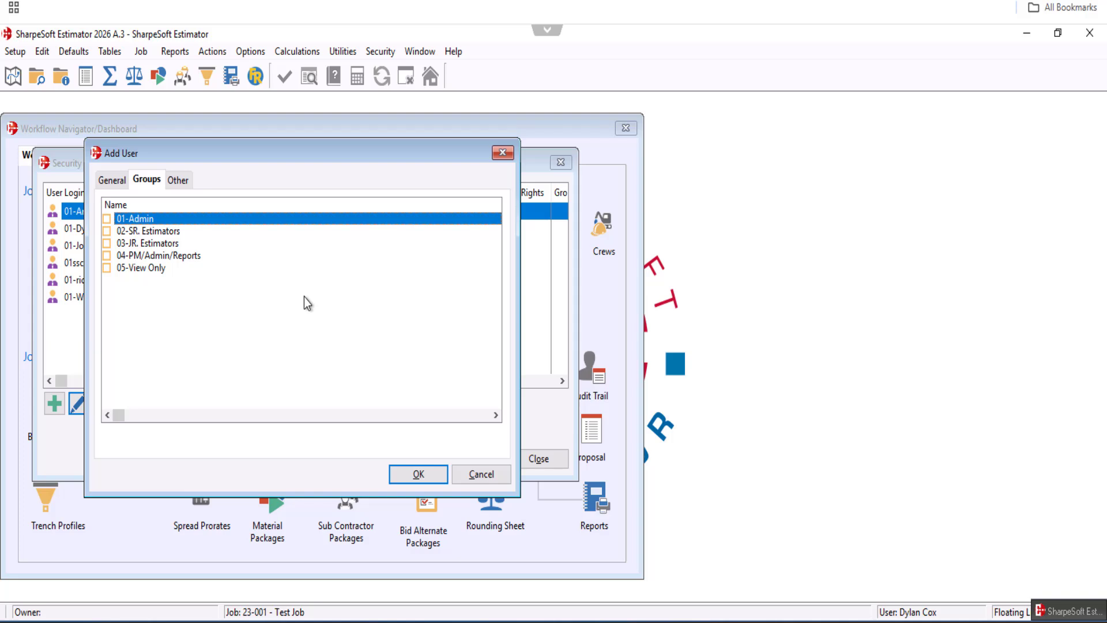
pyautogui.click(110, 179)
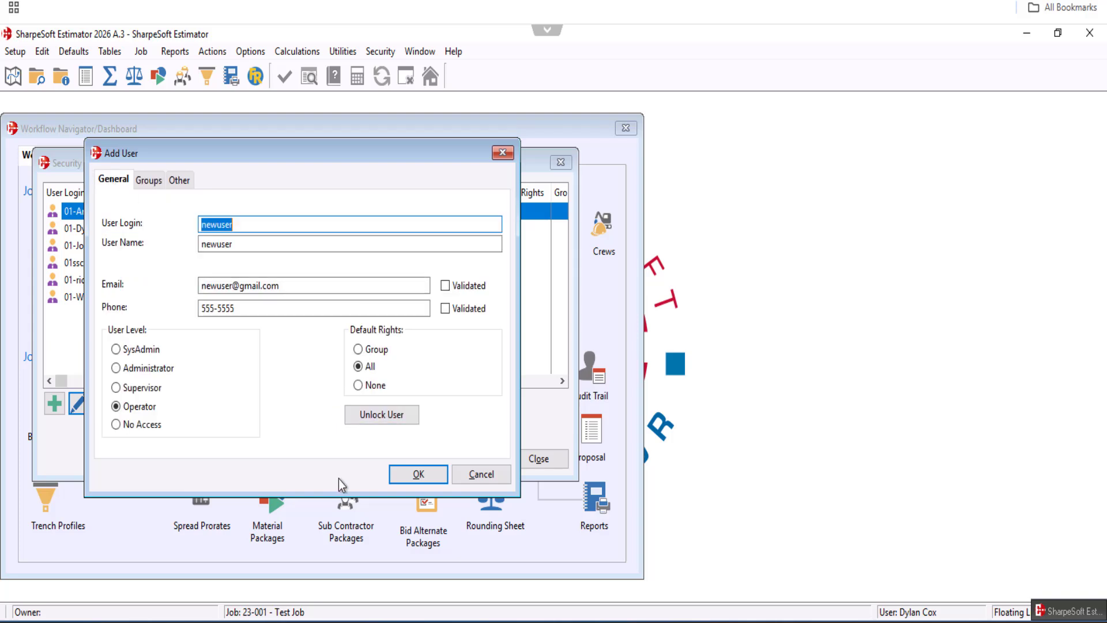
# Save the new user and close the security user list
pyautogui.click(425, 474)
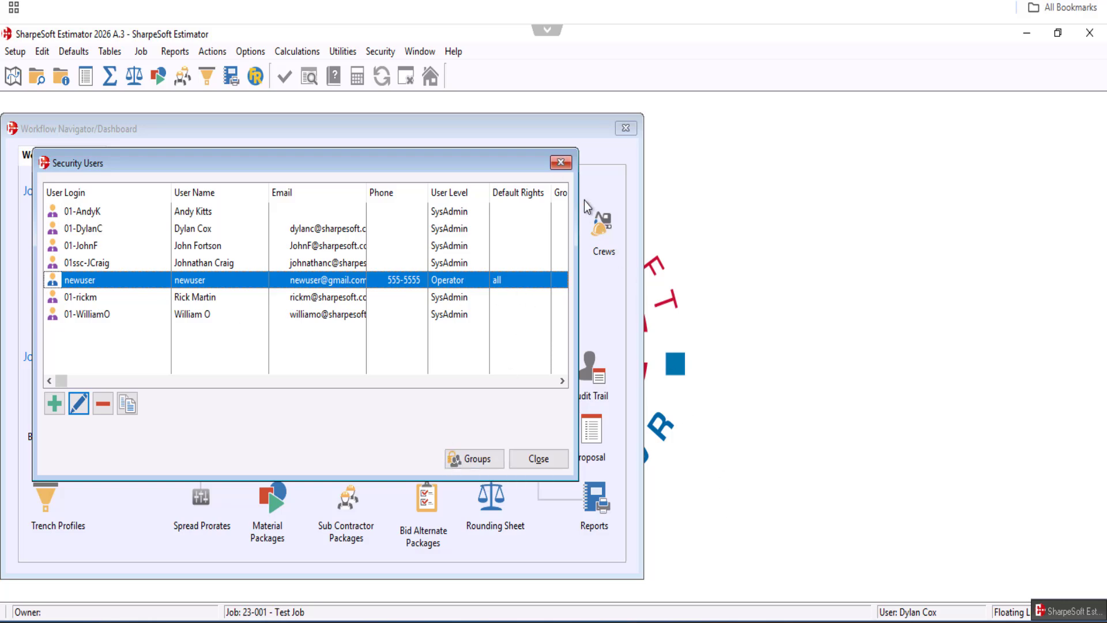
pyautogui.click(560, 163)
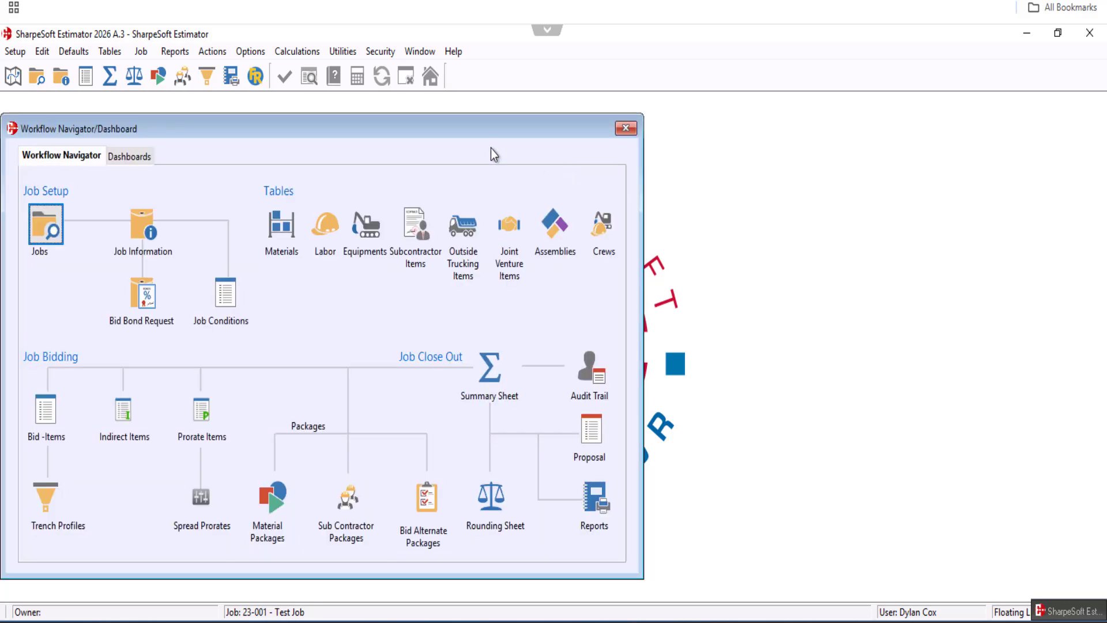
# Open the menu/window security settings and review the 01-Admin group's access rights
pyautogui.click(381, 52)
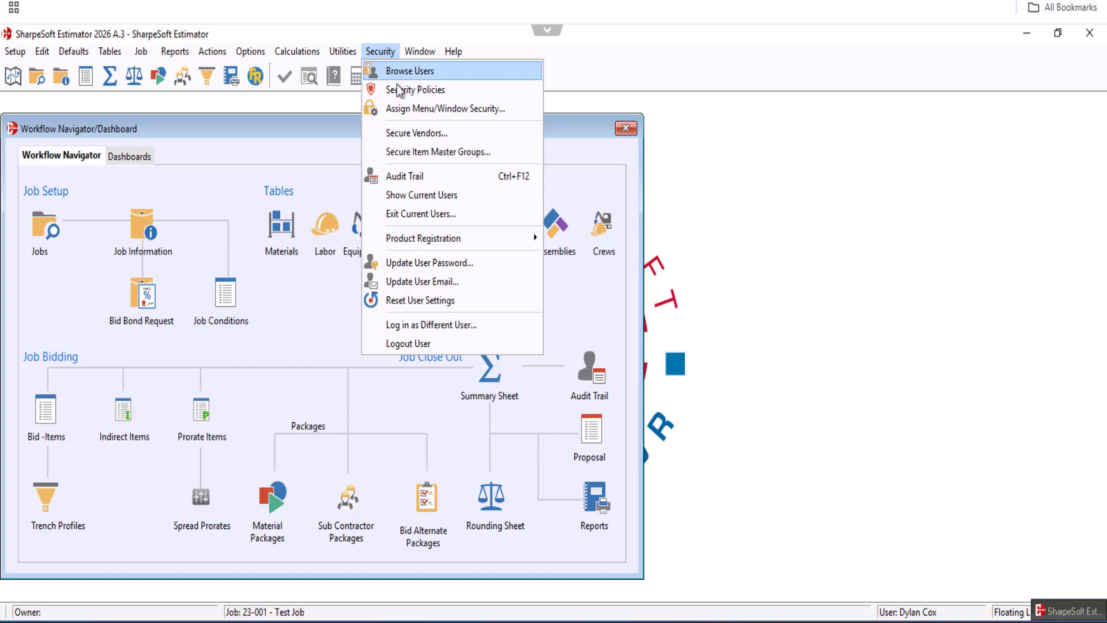
pyautogui.click(451, 110)
pyautogui.moveTo(452, 109); pyautogui.dragTo(475, 127)
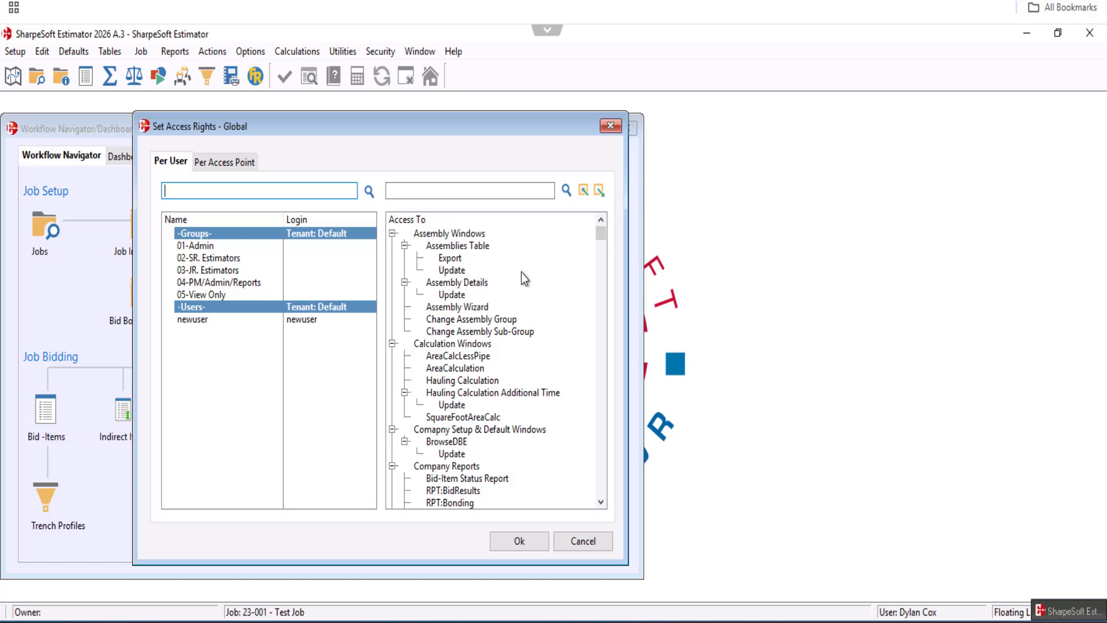
pyautogui.moveTo(603, 238)
pyautogui.mouseDown()
pyautogui.moveTo(613, 510)
pyautogui.moveTo(616, 226)
pyautogui.mouseUp()
pyautogui.click(196, 245)
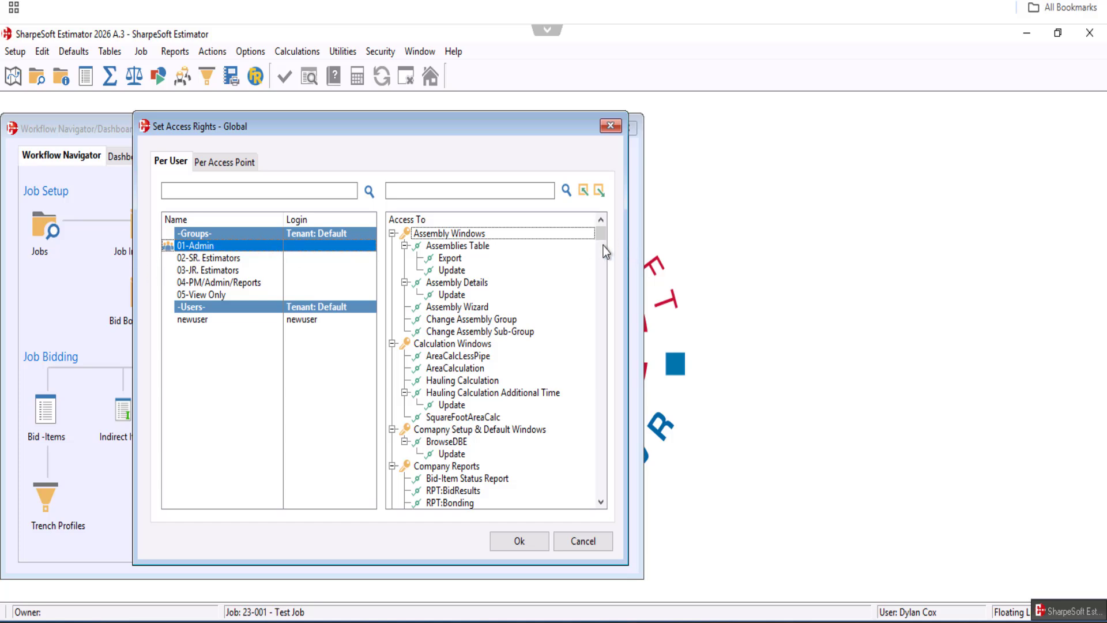
pyautogui.scroll(-20, 603, 246)
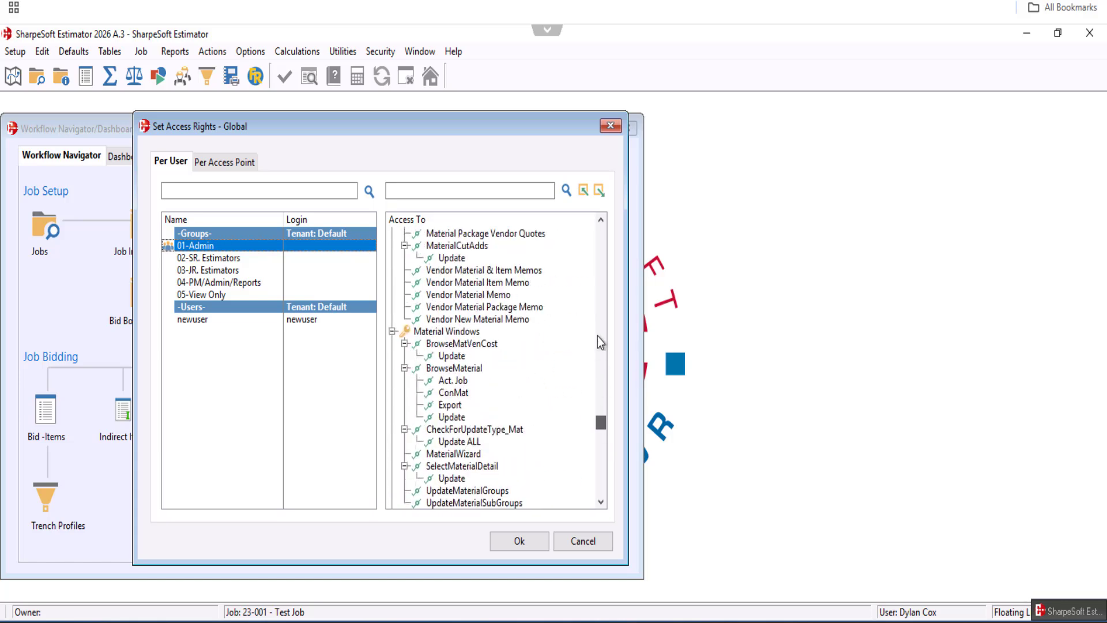
pyautogui.scroll(20, 603, 243)
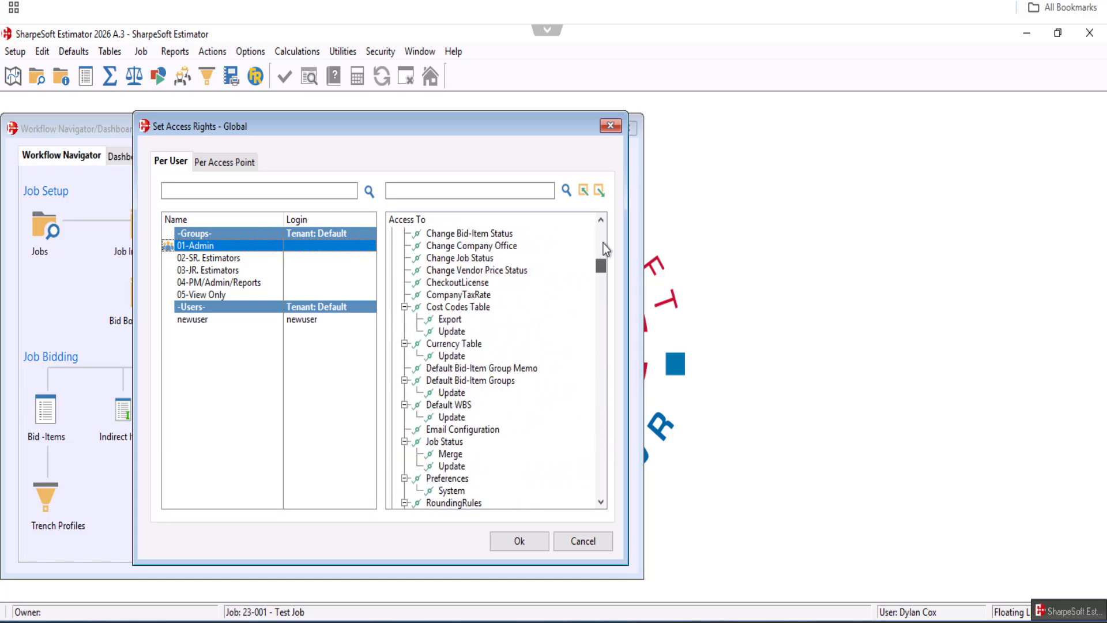
# Browse through the access rights of the 03-JR. Estimators group
pyautogui.click(200, 271)
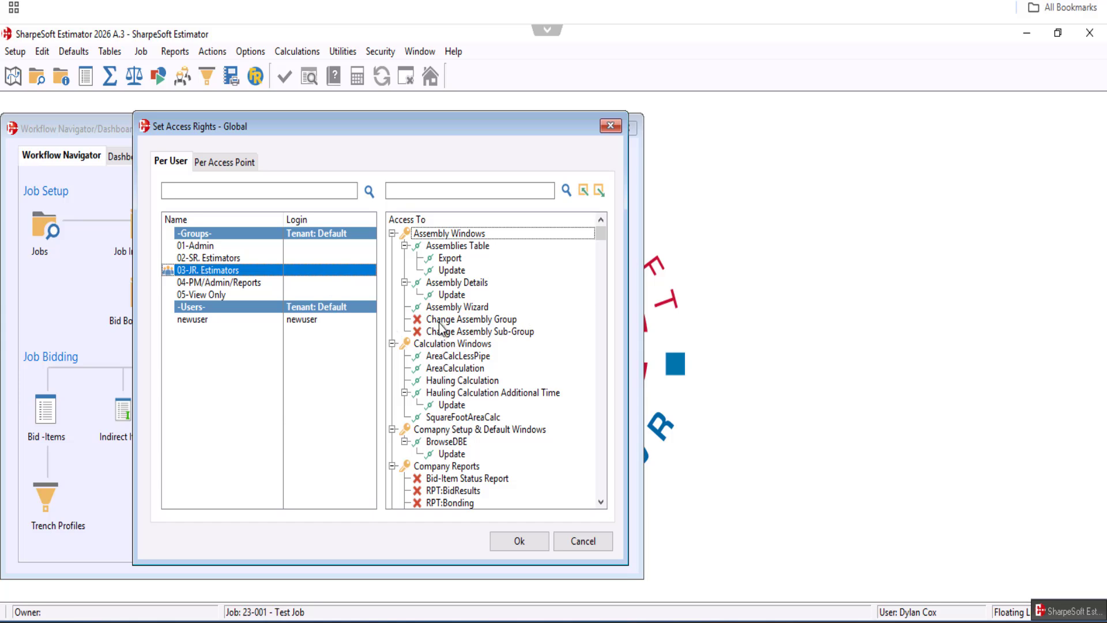
pyautogui.scroll(-5, 452, 380)
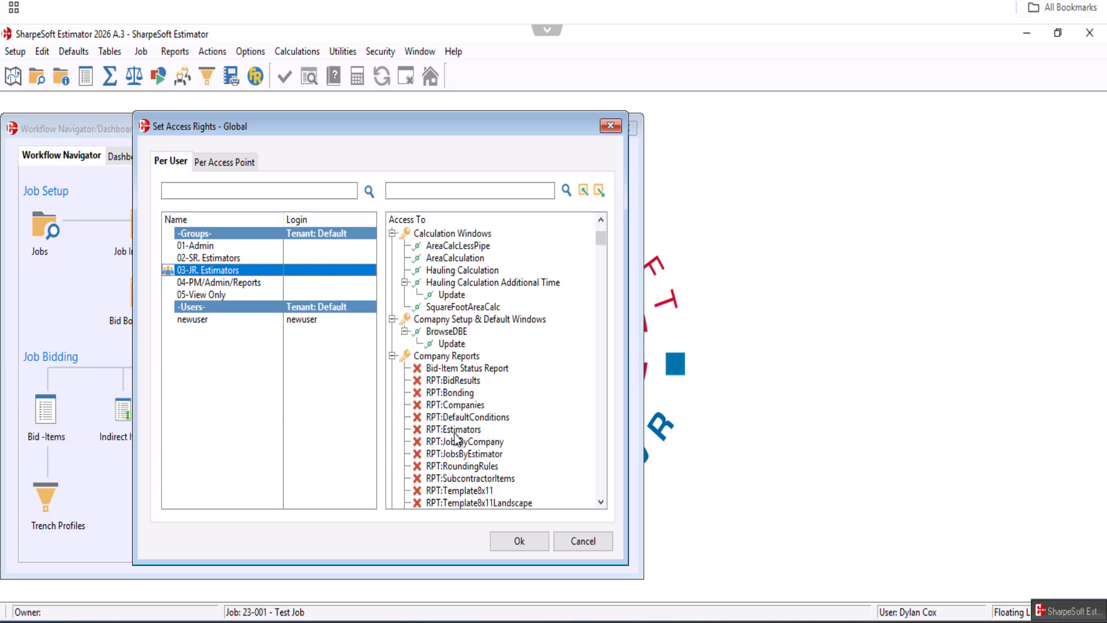
pyautogui.scroll(-5, 419, 397)
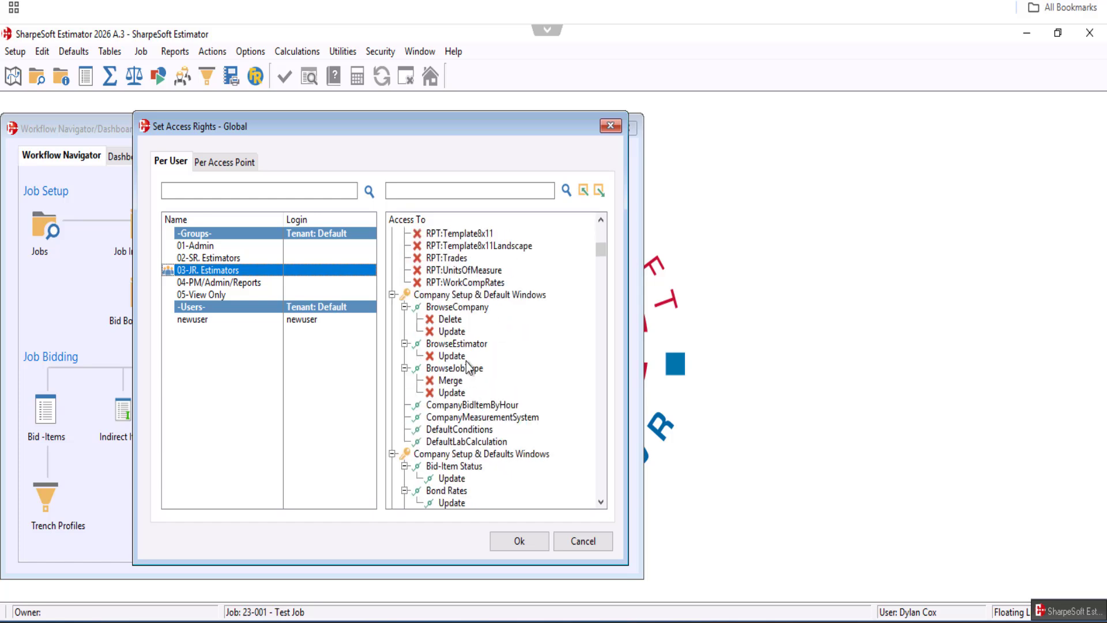
pyautogui.scroll(3, 469, 411)
pyautogui.scroll(-5, 478, 431)
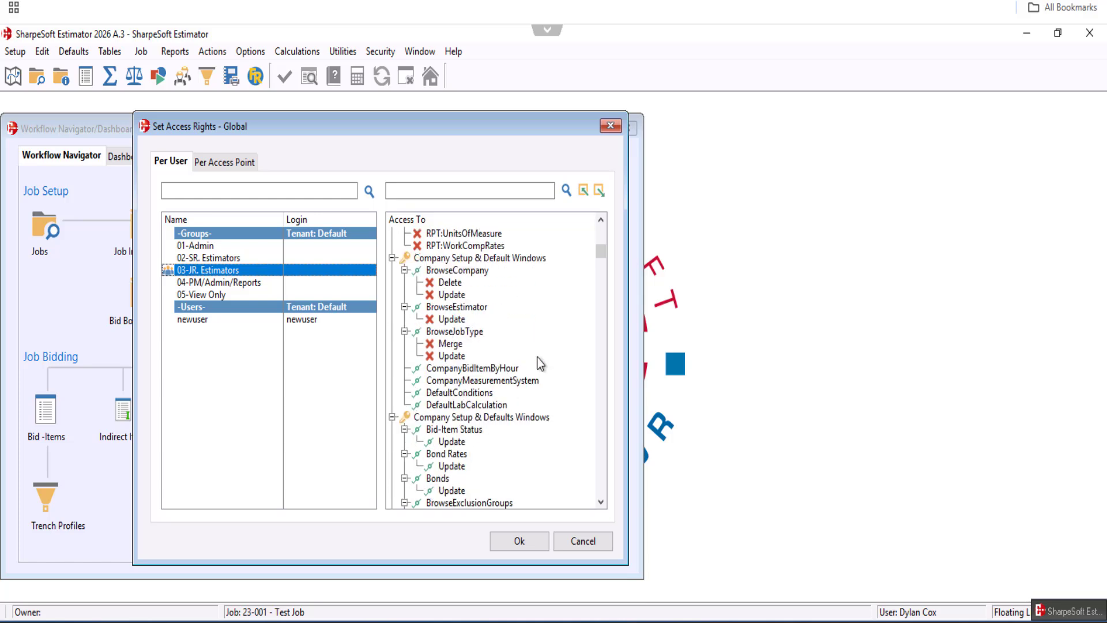
pyautogui.moveTo(597, 250); pyautogui.dragTo(604, 315)
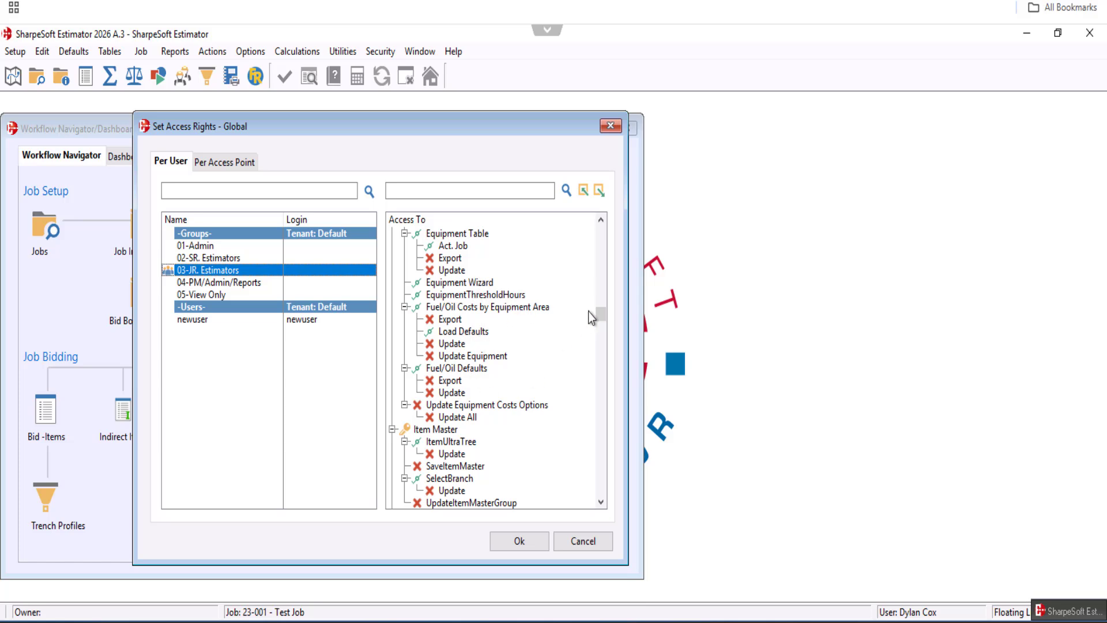
pyautogui.moveTo(601, 309); pyautogui.dragTo(602, 233)
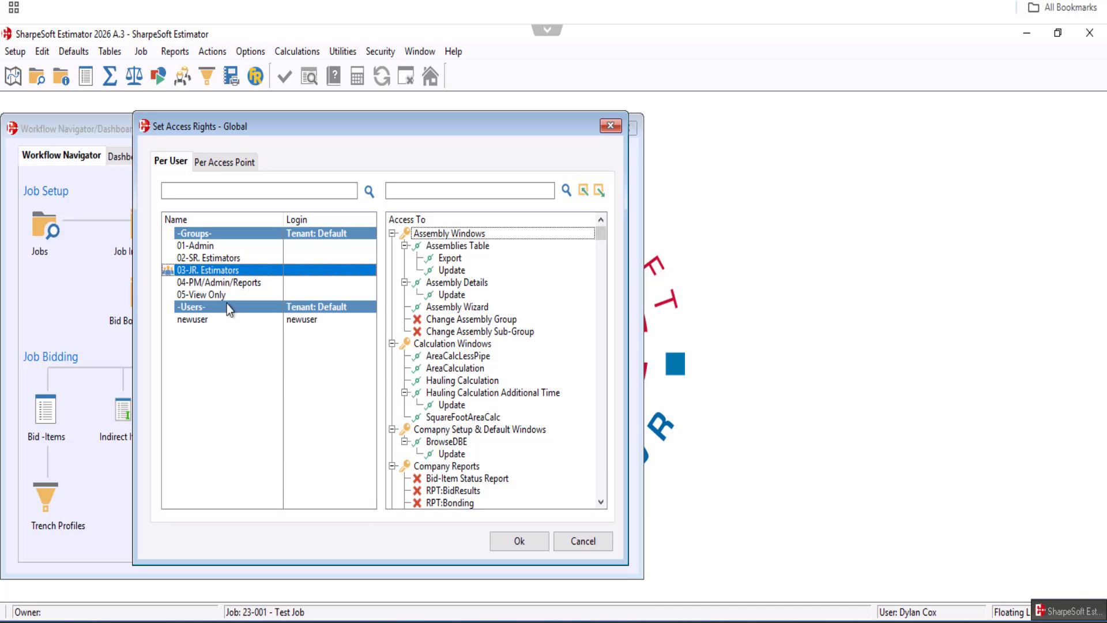
# Compare the access rights of the 04-PM/Admin/Reports, 05-View Only, 01-Admin and 03-JR. Estimators groups
pyautogui.click(224, 287)
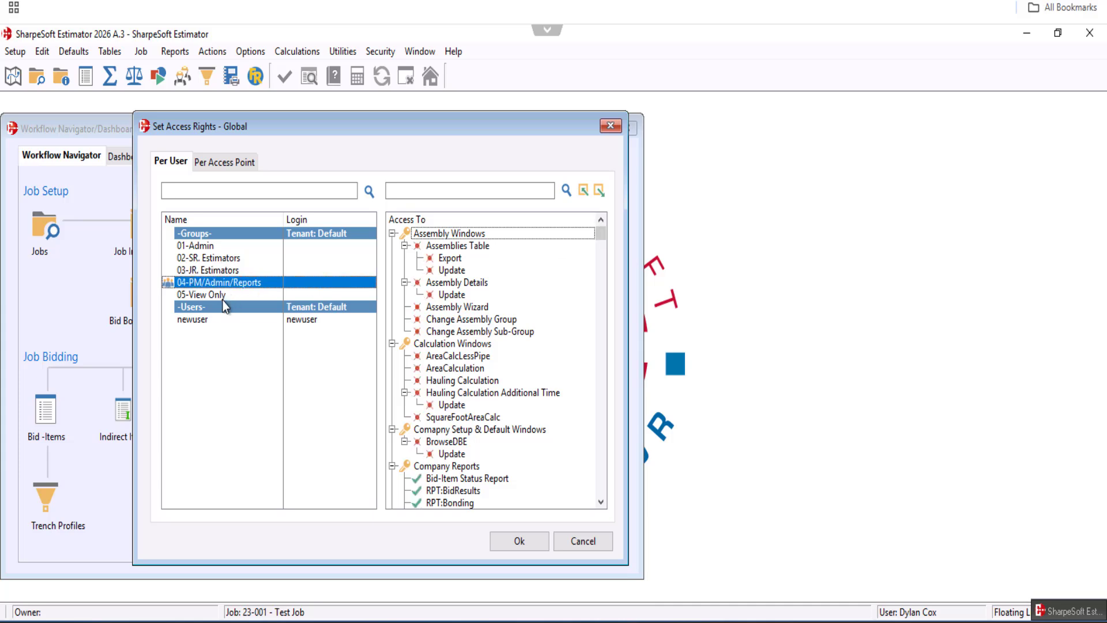
pyautogui.click(219, 294)
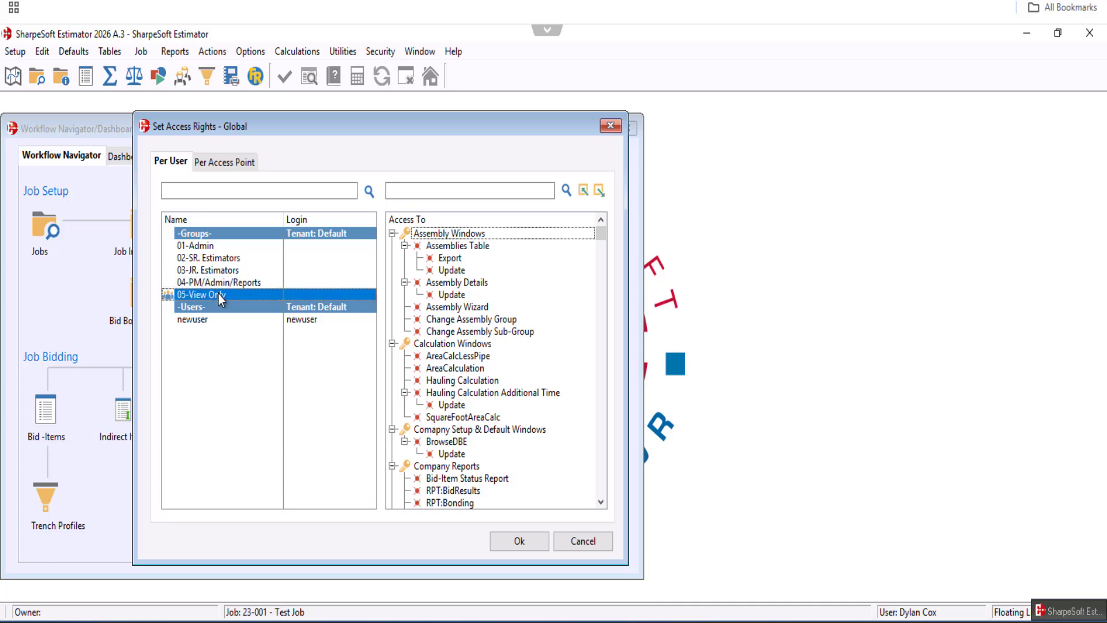
pyautogui.click(218, 246)
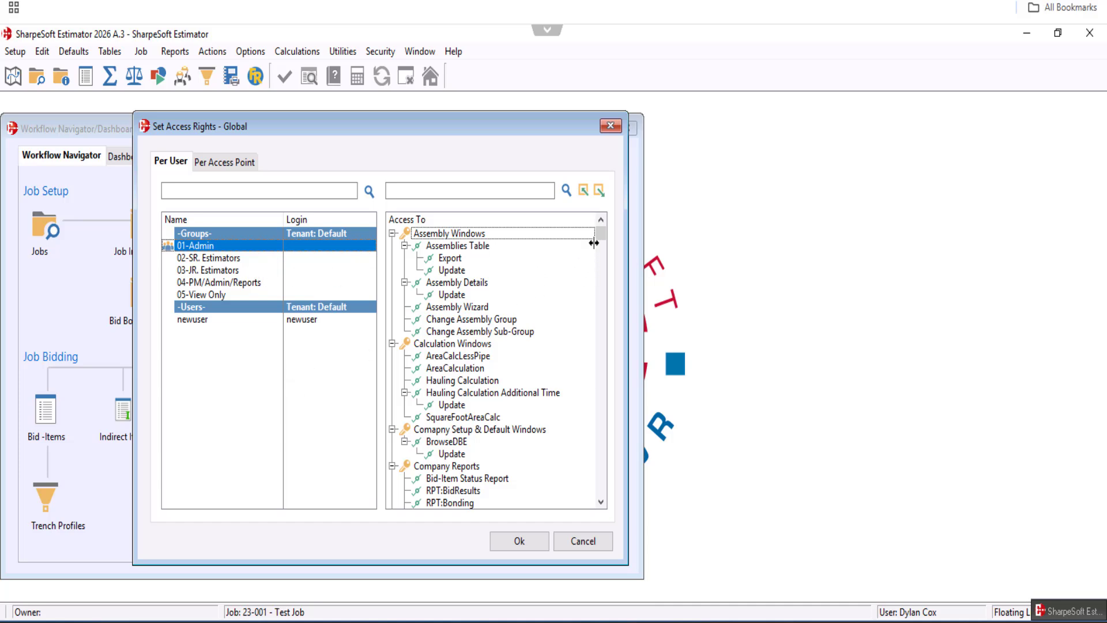
pyautogui.click(218, 271)
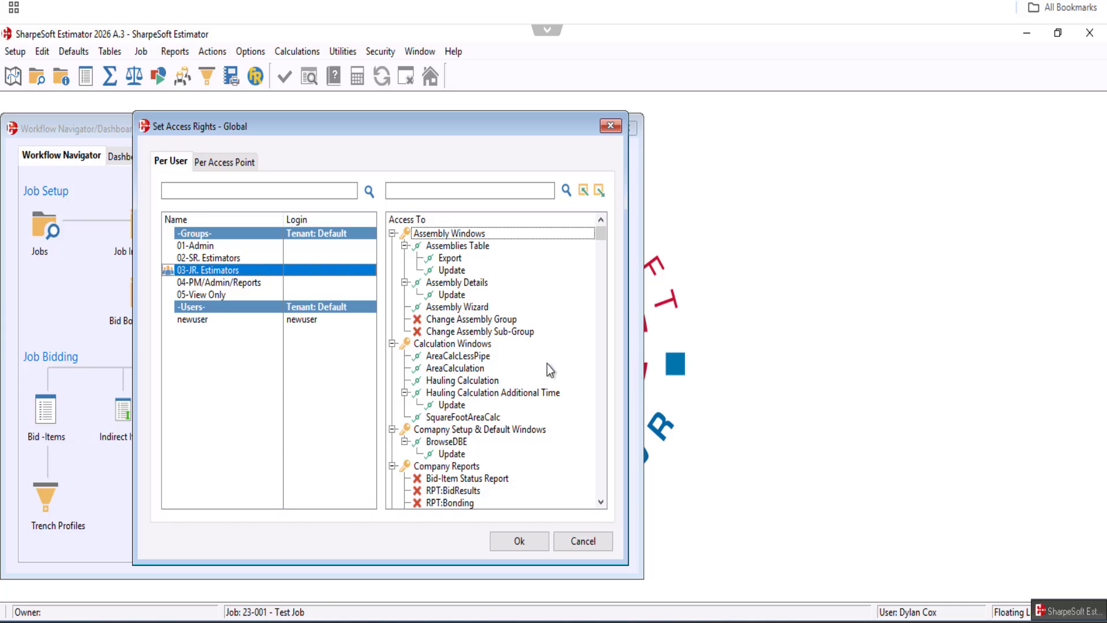
# Toggle access for Change Assembly Group and Change Assembly Sub-Group under 03-JR. Estimators and confirm the access rights
pyautogui.click(435, 324)
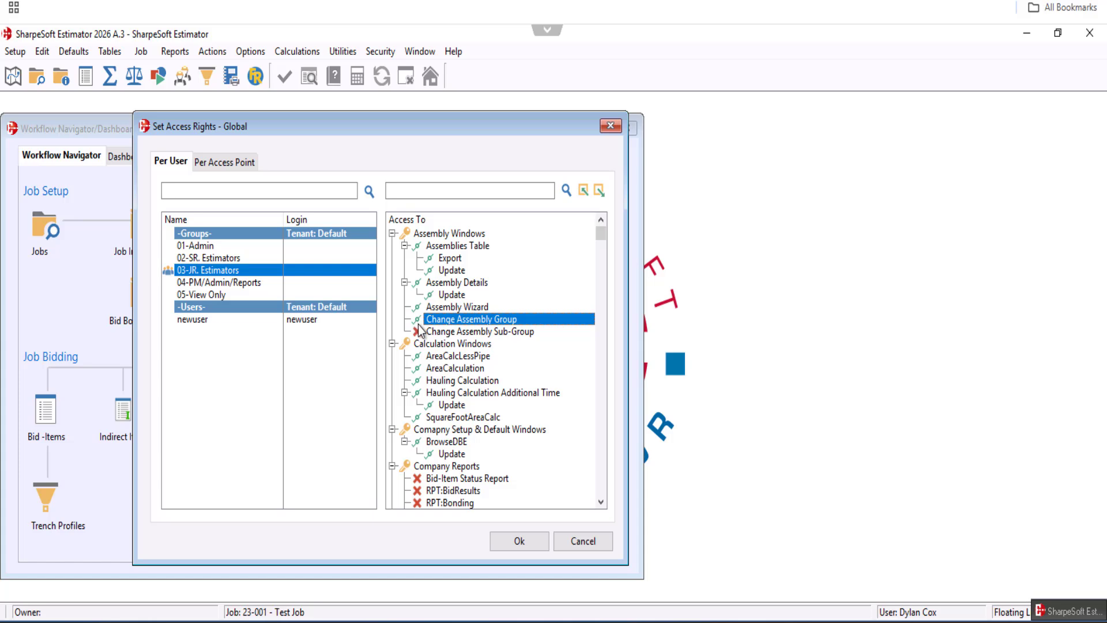
pyautogui.click(466, 332)
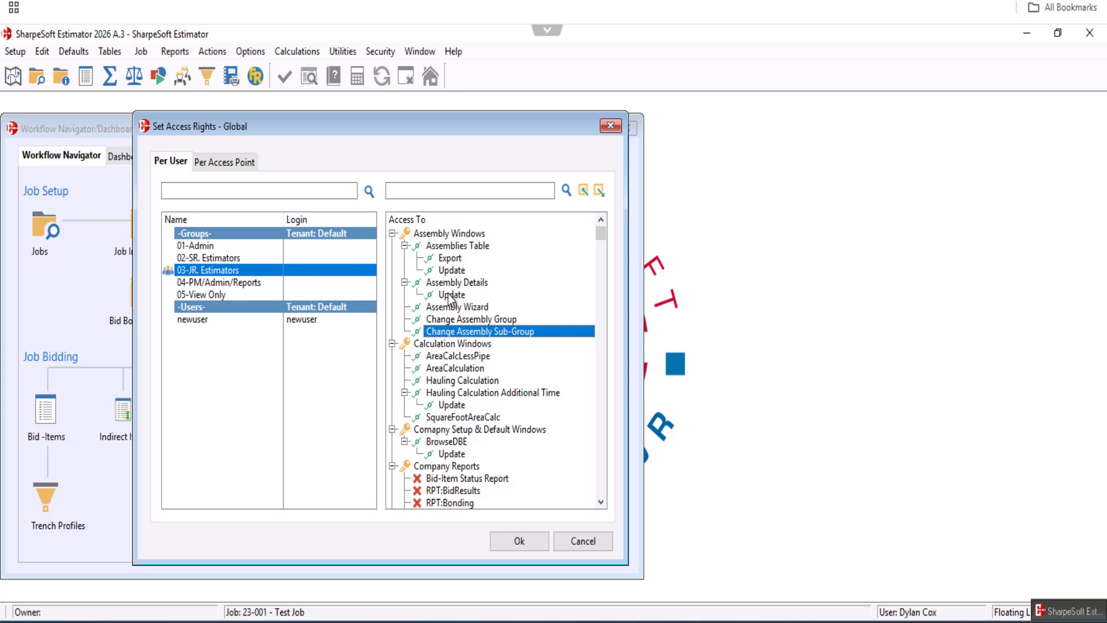
pyautogui.click(457, 321)
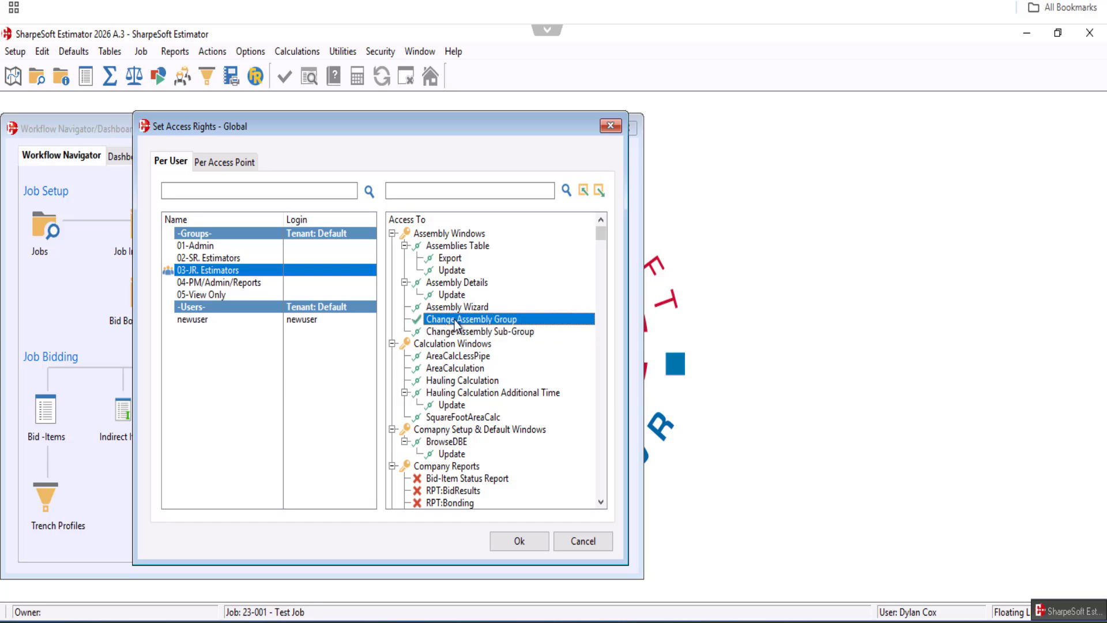
pyautogui.click(457, 323)
pyautogui.click(460, 332)
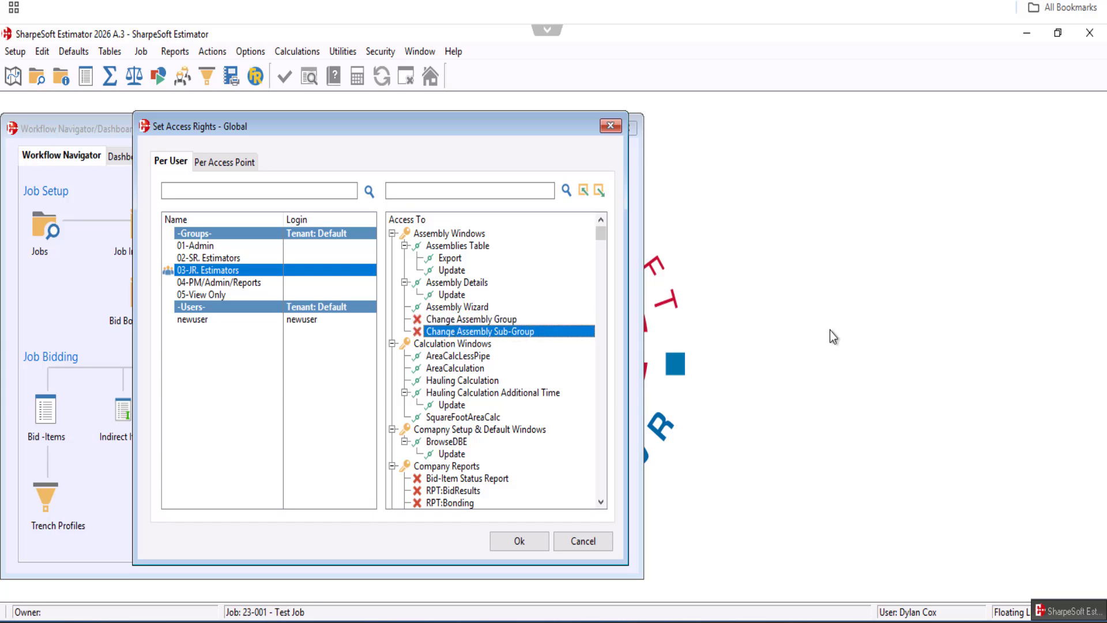
pyautogui.click(518, 545)
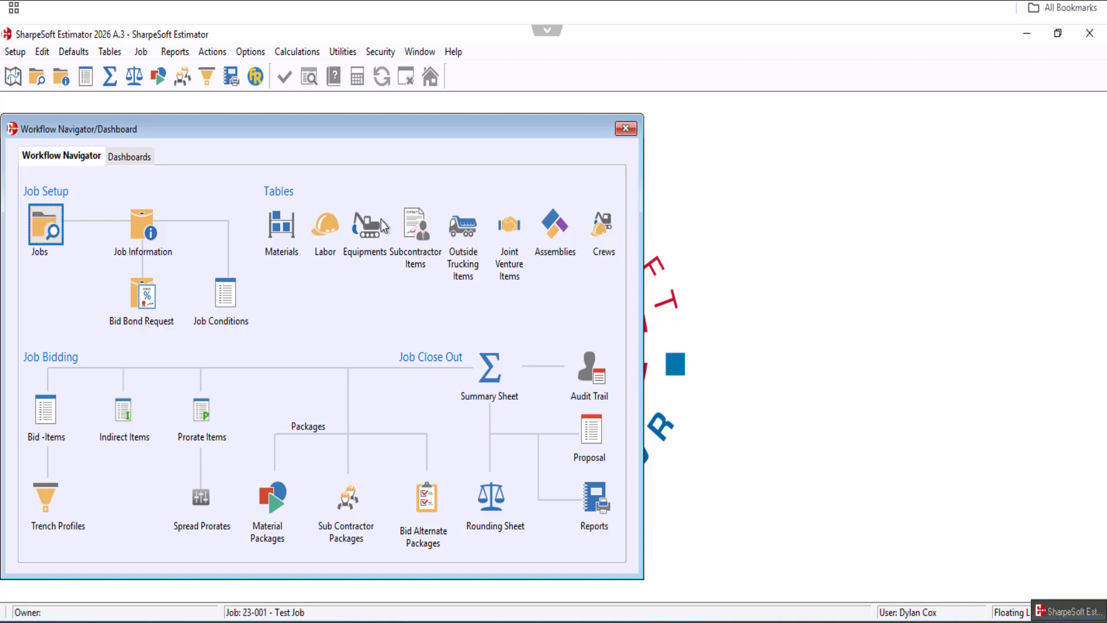
# Reopen the security user list to check the new user
pyautogui.click(381, 52)
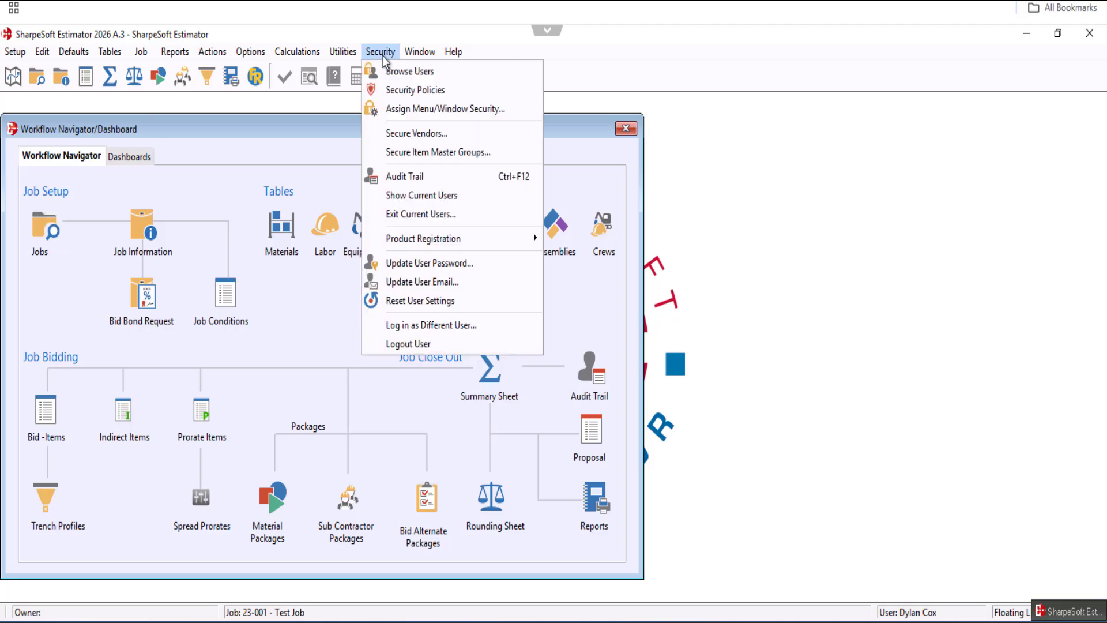
pyautogui.click(409, 72)
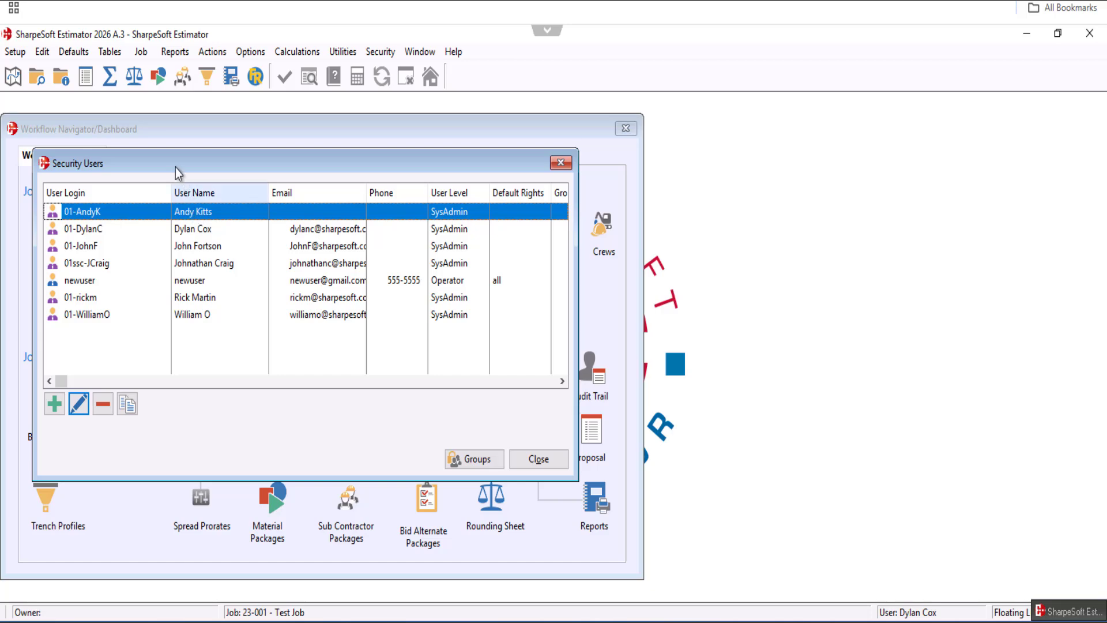
# Add newuser as a member of the 02-SR. Estimators security group and close the security dialogs
pyautogui.click(123, 284)
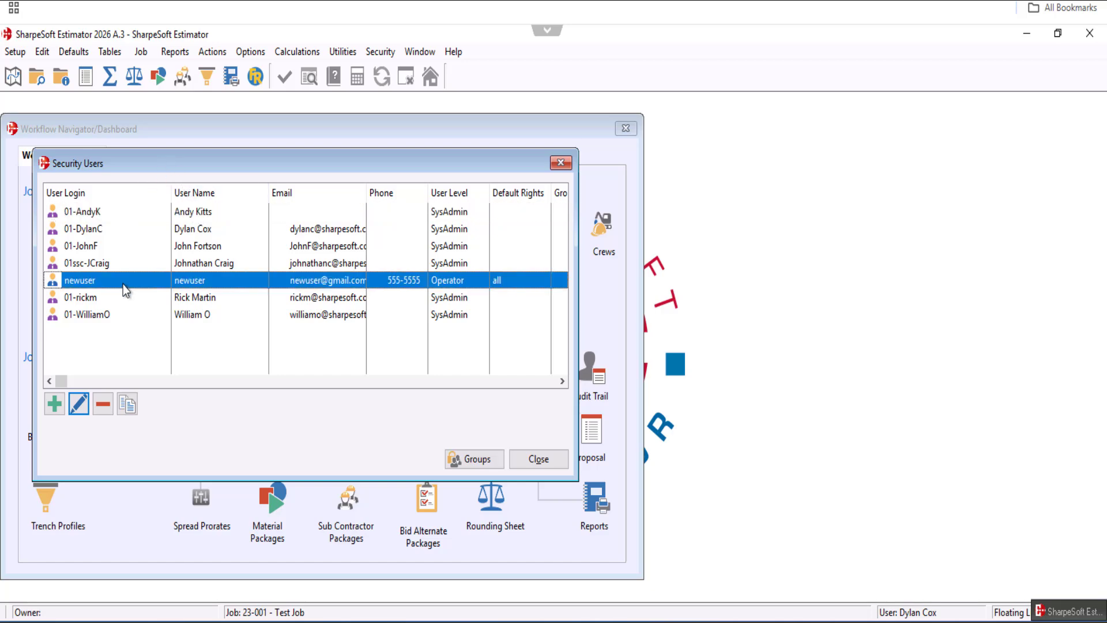
pyautogui.click(468, 460)
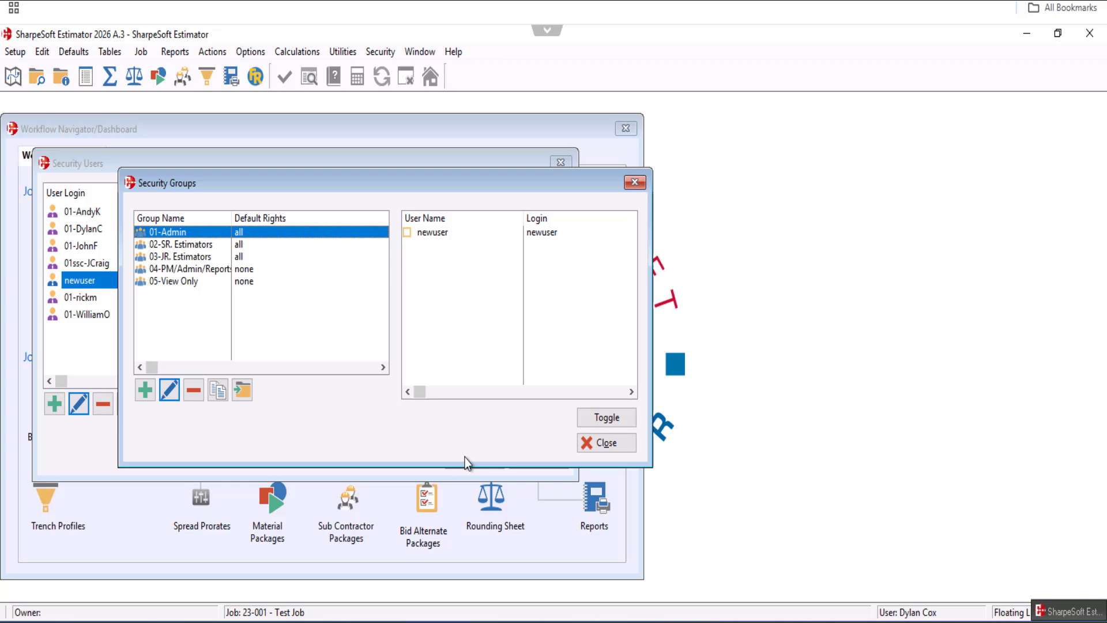
pyautogui.click(202, 246)
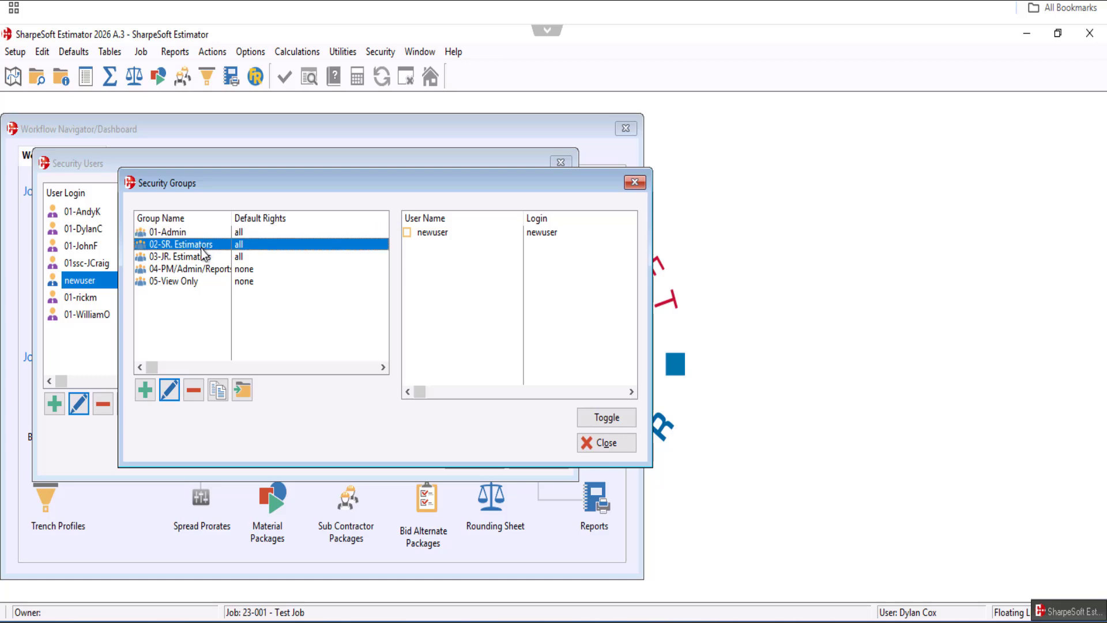
pyautogui.click(447, 234)
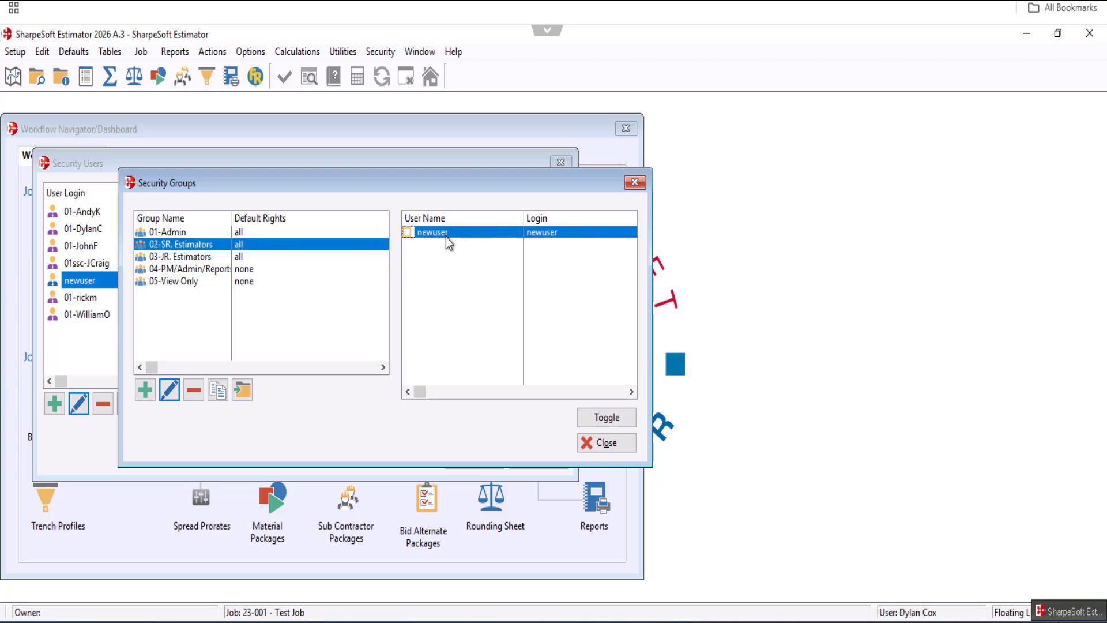
pyautogui.click(620, 419)
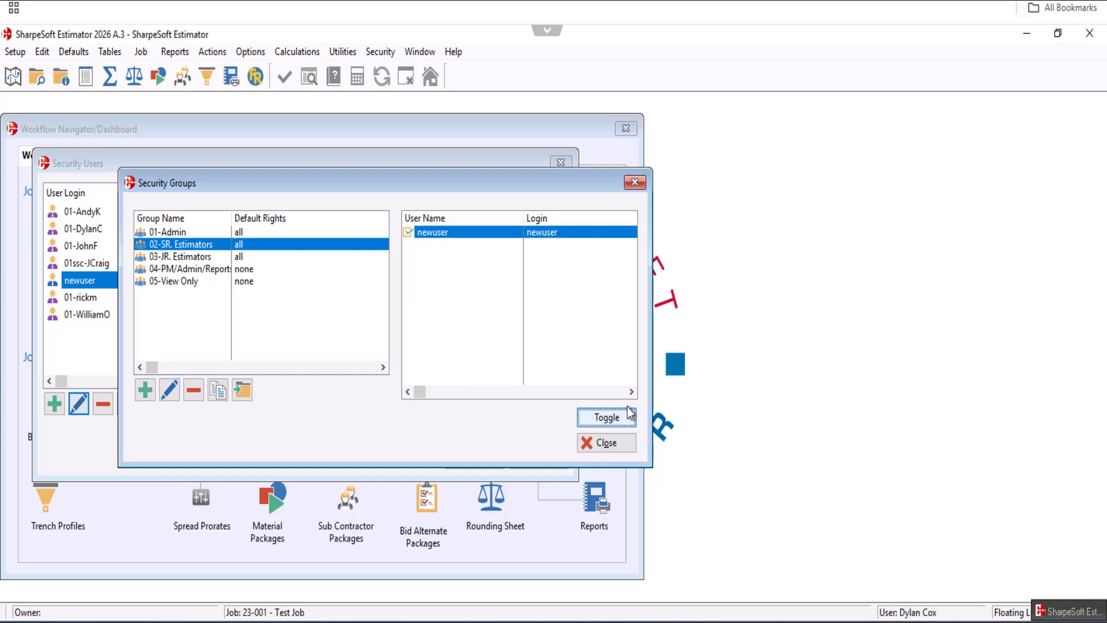
pyautogui.click(635, 182)
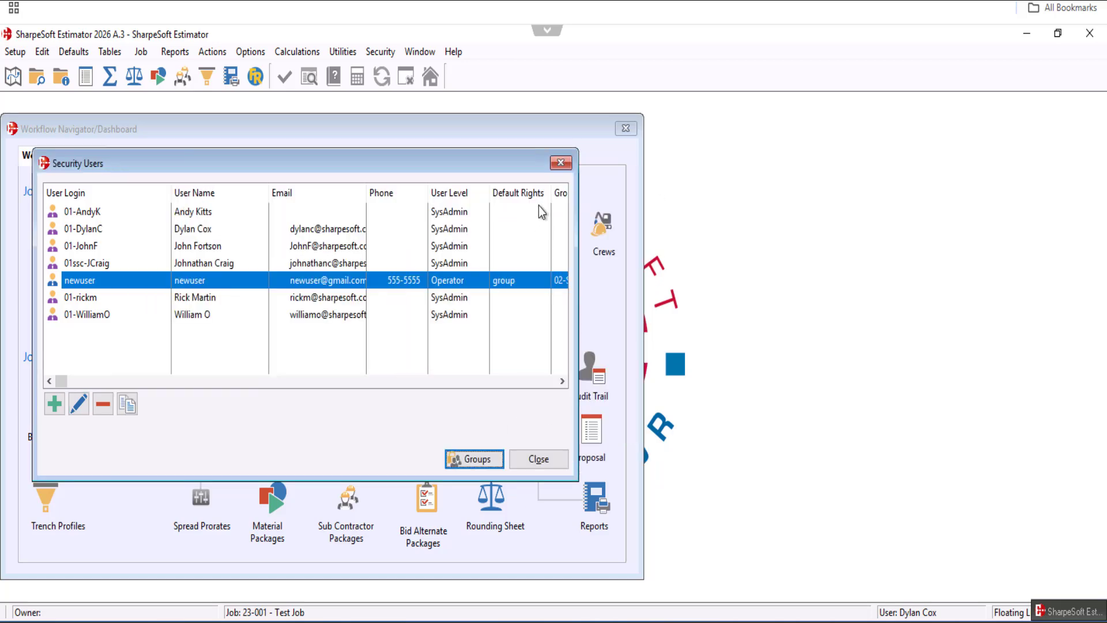
pyautogui.click(561, 163)
# Review the global menu and window access rights granted to newuser
pyautogui.click(387, 54)
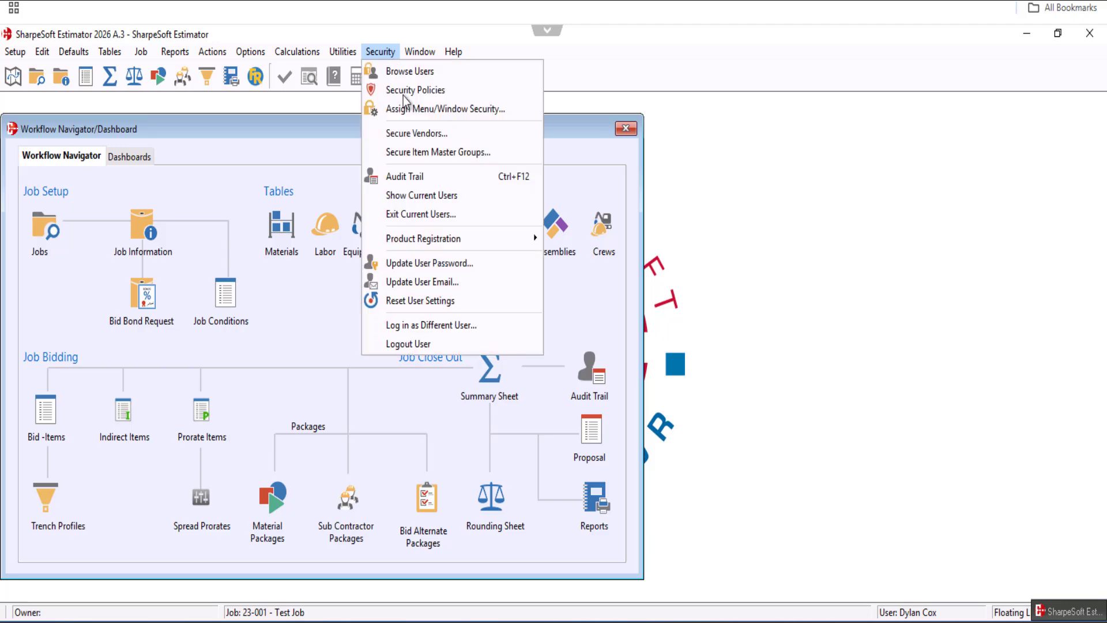
pyautogui.click(415, 109)
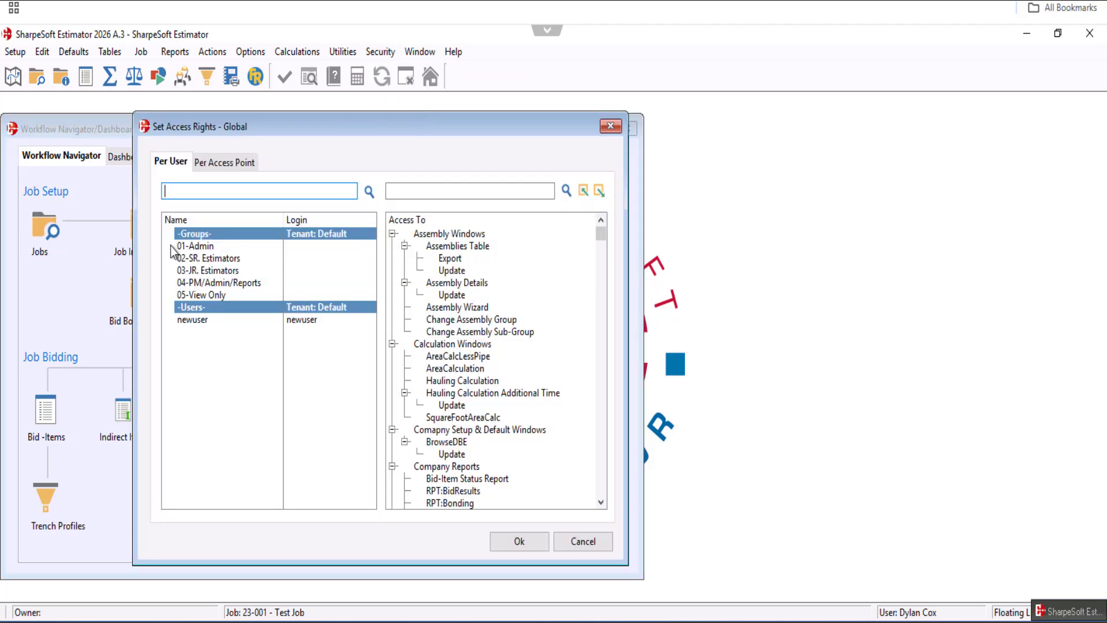
pyautogui.click(195, 323)
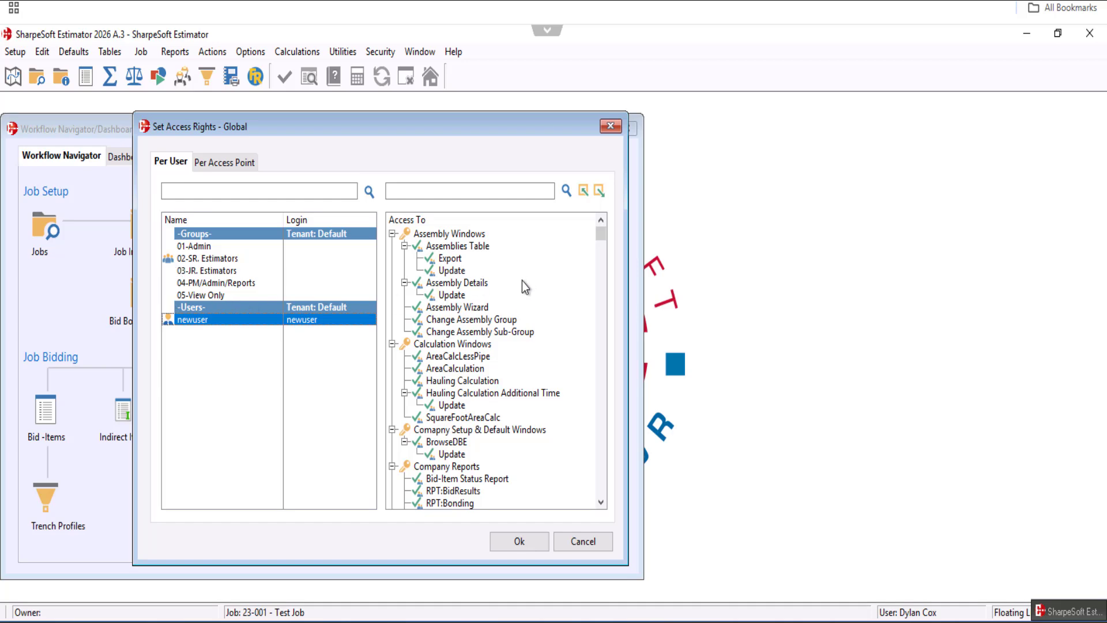
pyautogui.moveTo(604, 237)
pyautogui.mouseDown()
pyautogui.moveTo(601, 501)
pyautogui.moveTo(600, 239)
pyautogui.mouseUp()
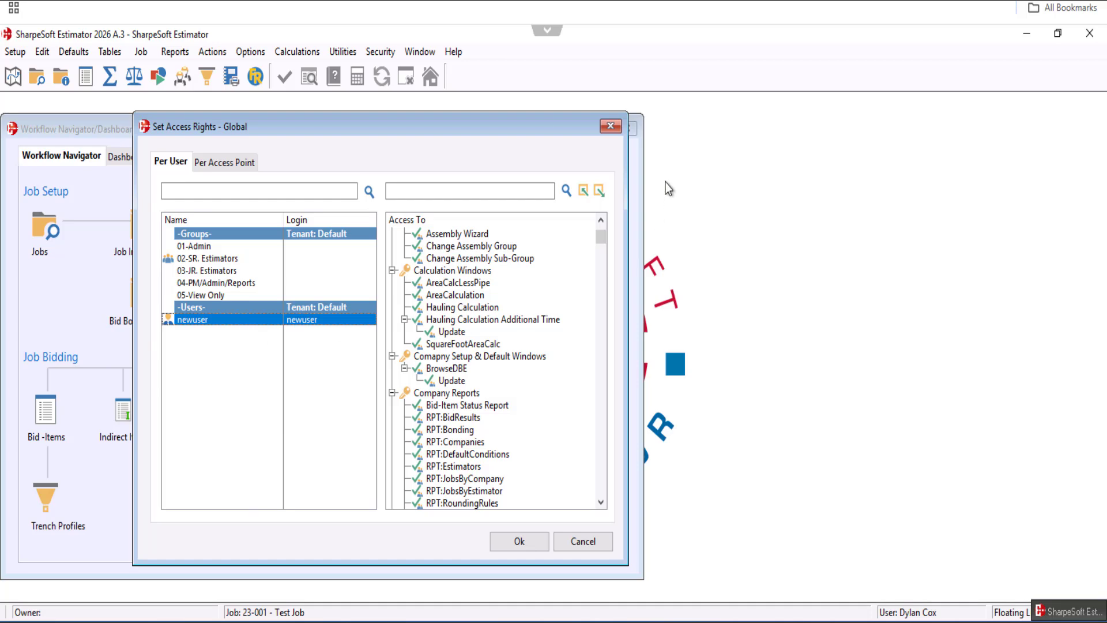
pyautogui.click(610, 127)
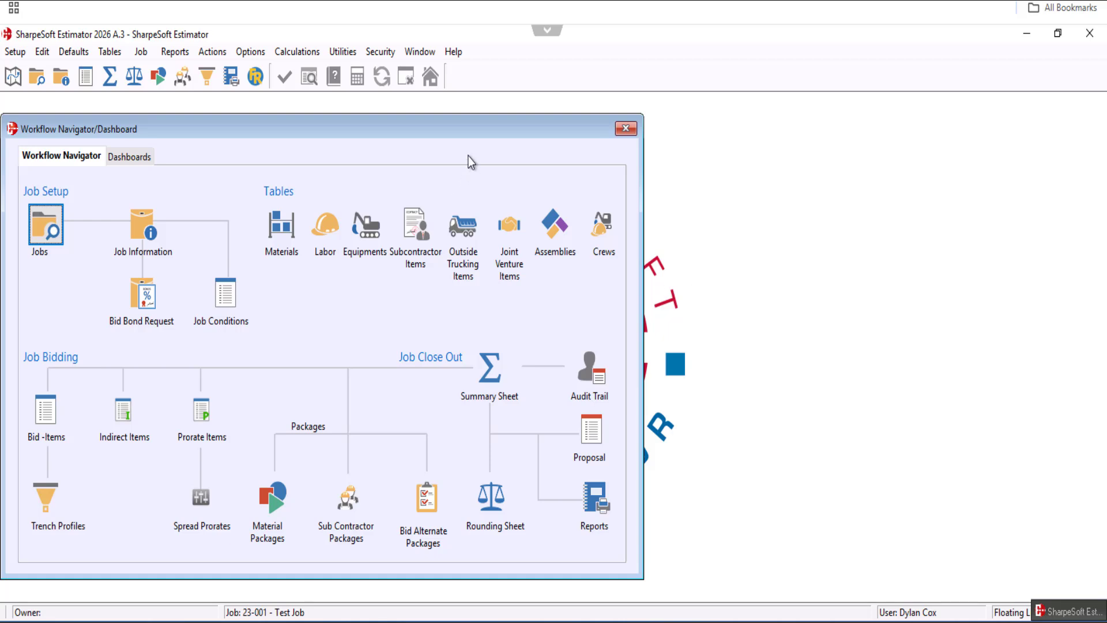
# Open the job bid items window and inspect its access rights for each group and for newuser
pyautogui.click(87, 81)
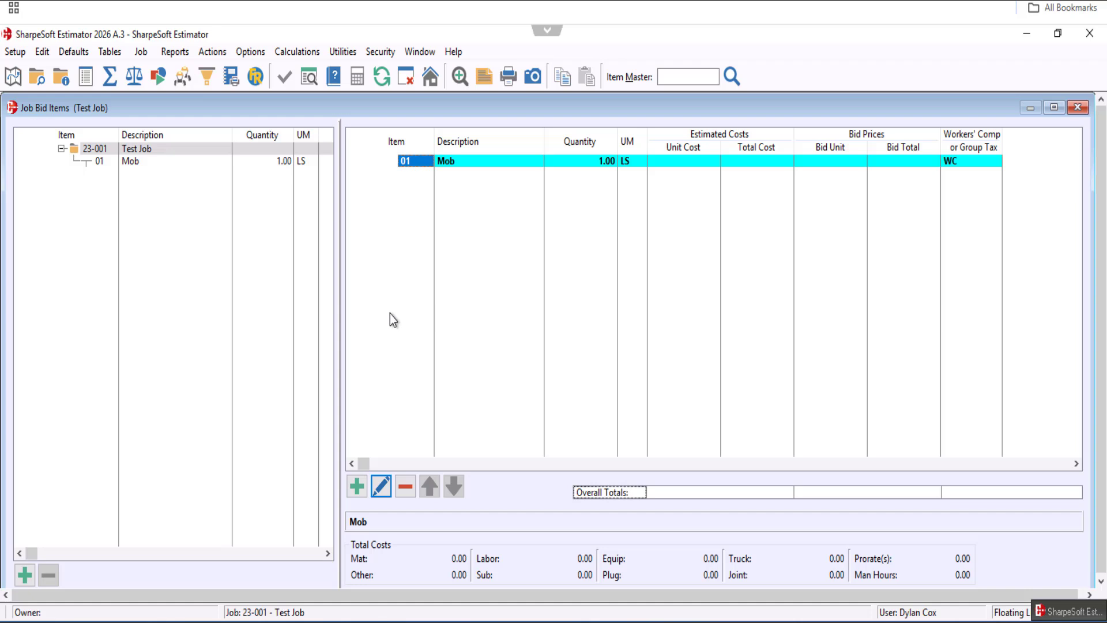
pyautogui.hotkey('ctrl', 'F8')
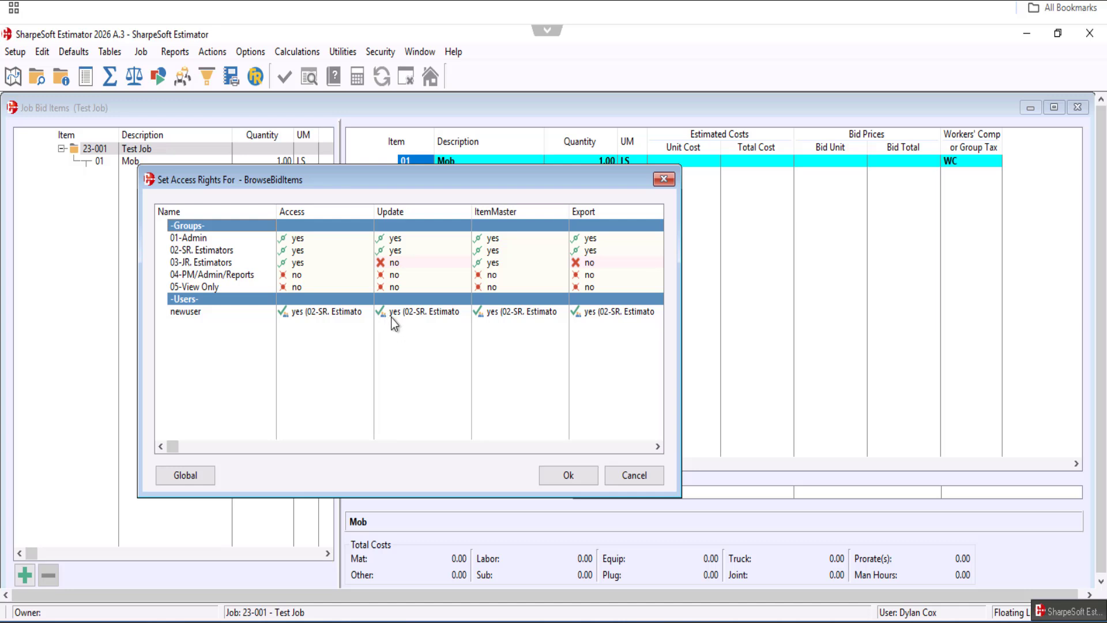
pyautogui.moveTo(273, 180); pyautogui.dragTo(303, 175)
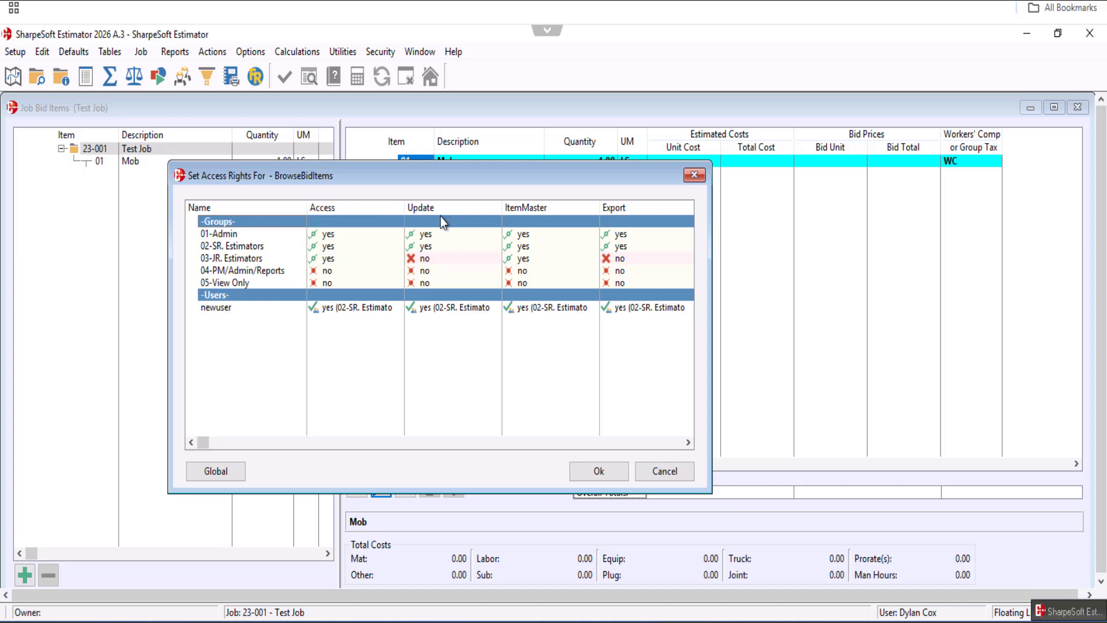
pyautogui.moveTo(454, 172); pyautogui.dragTo(418, 168)
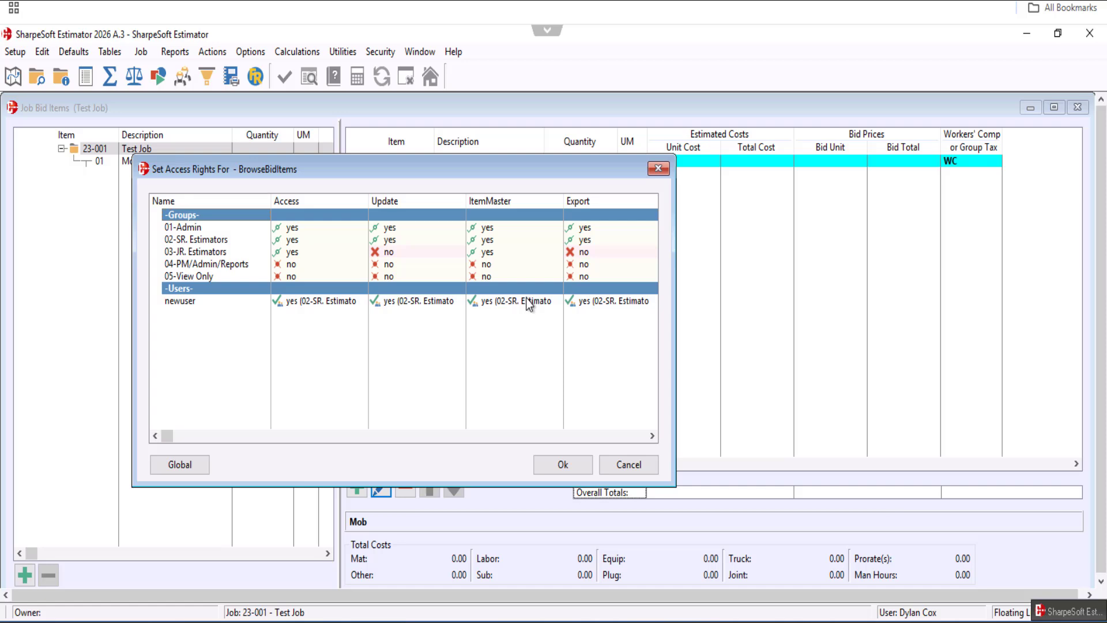
pyautogui.click(658, 169)
# Reopen the global menu and window access rights dialog and close it again
pyautogui.click(388, 52)
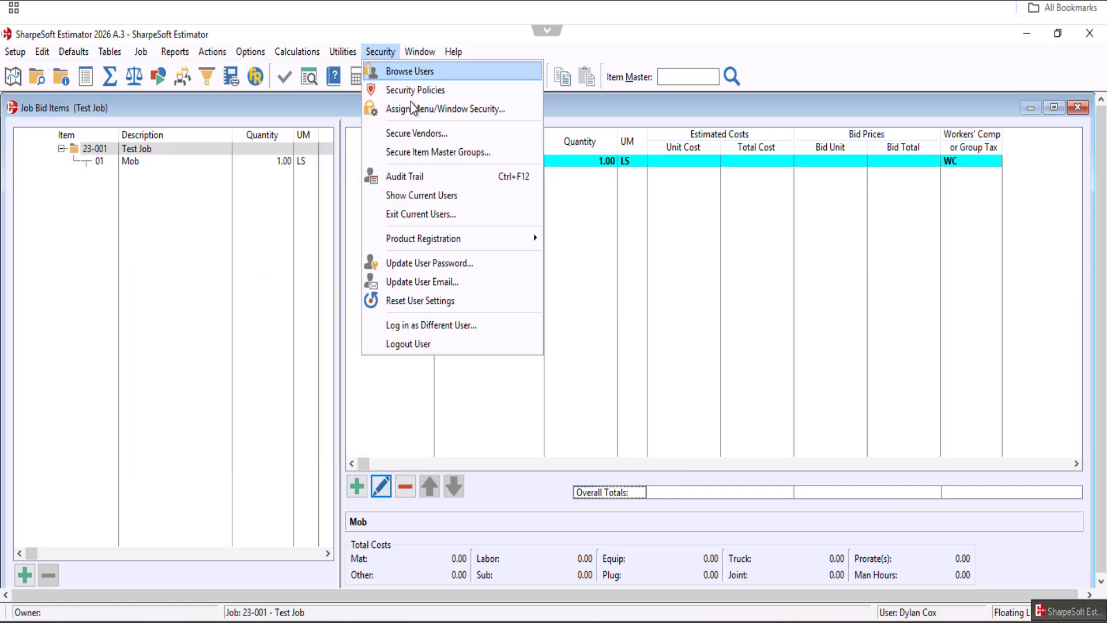
pyautogui.click(418, 110)
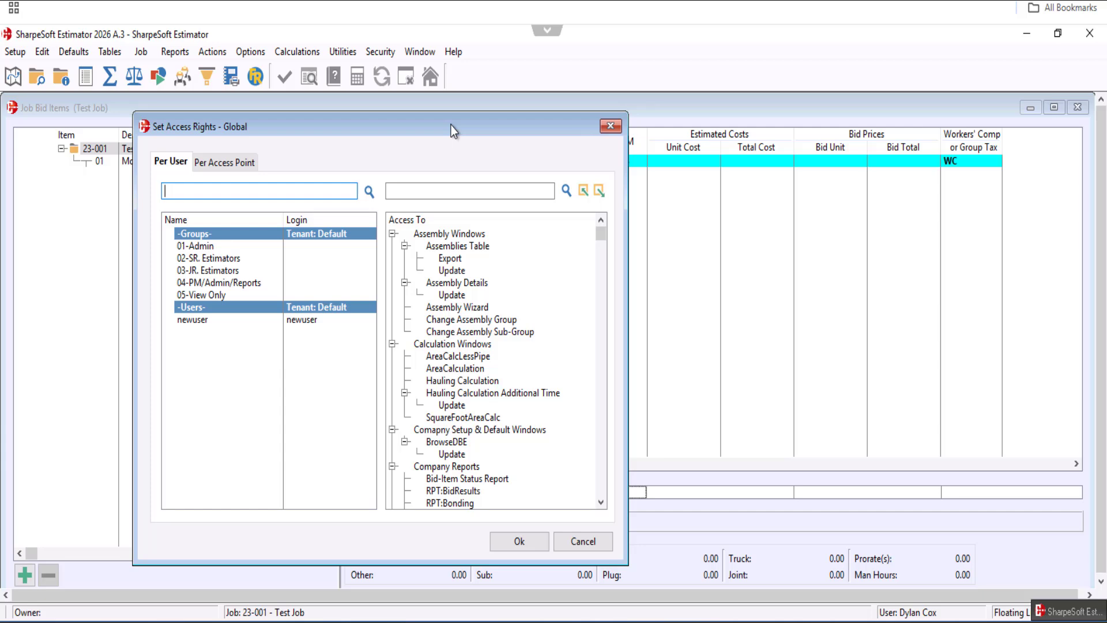
pyautogui.click(611, 127)
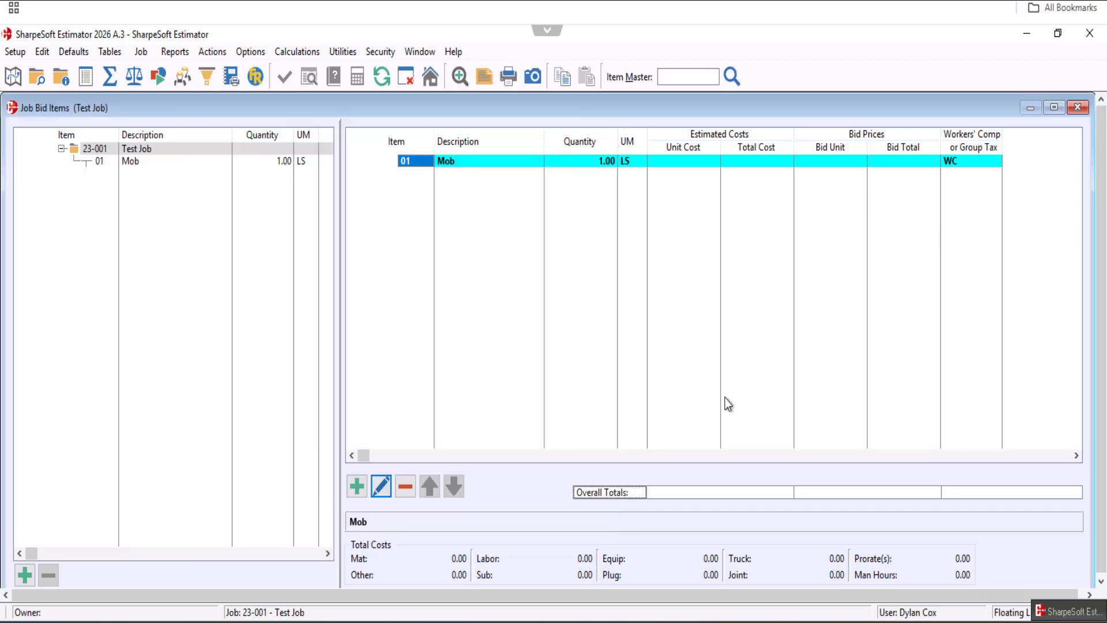